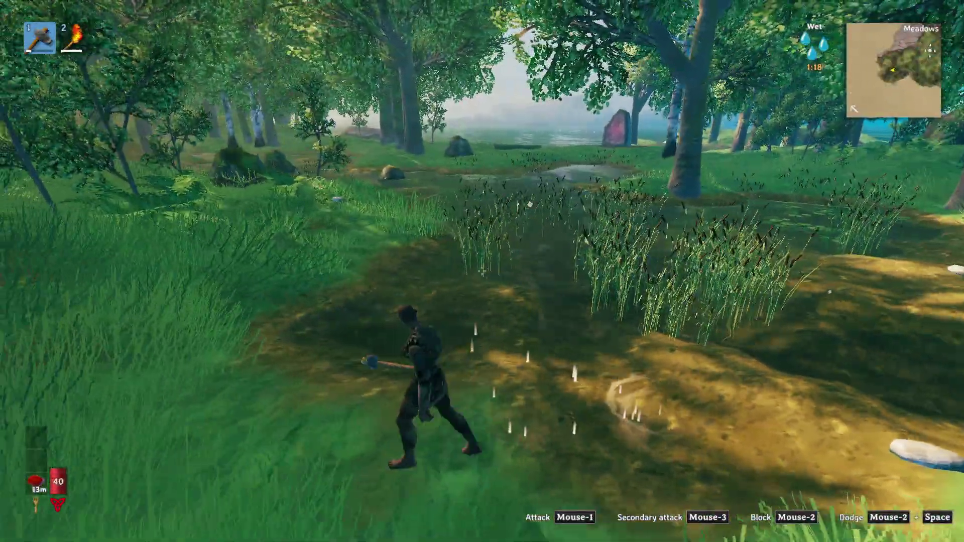
Lower Valheim's volume slightly in the Windows Volume Mixer and close the mixer
key("w")
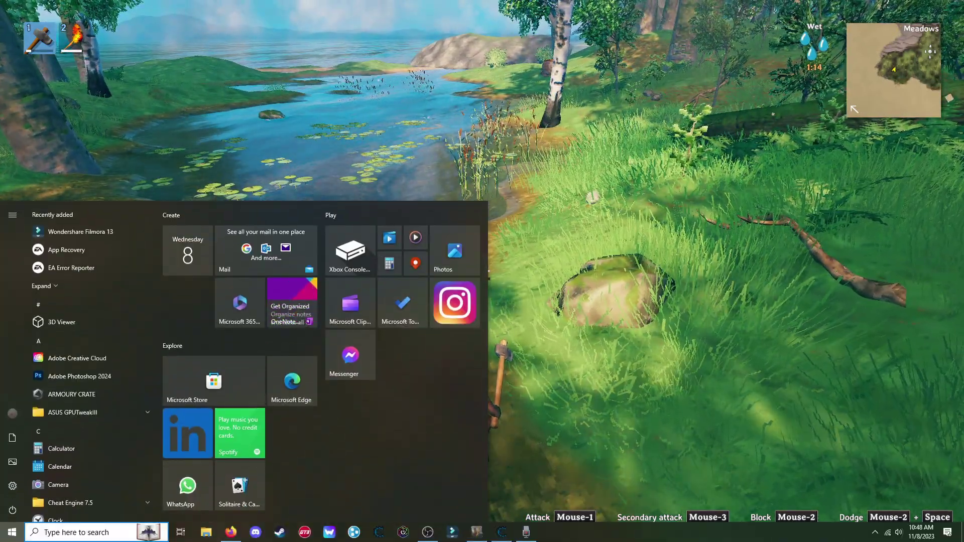
right_click(898, 532)
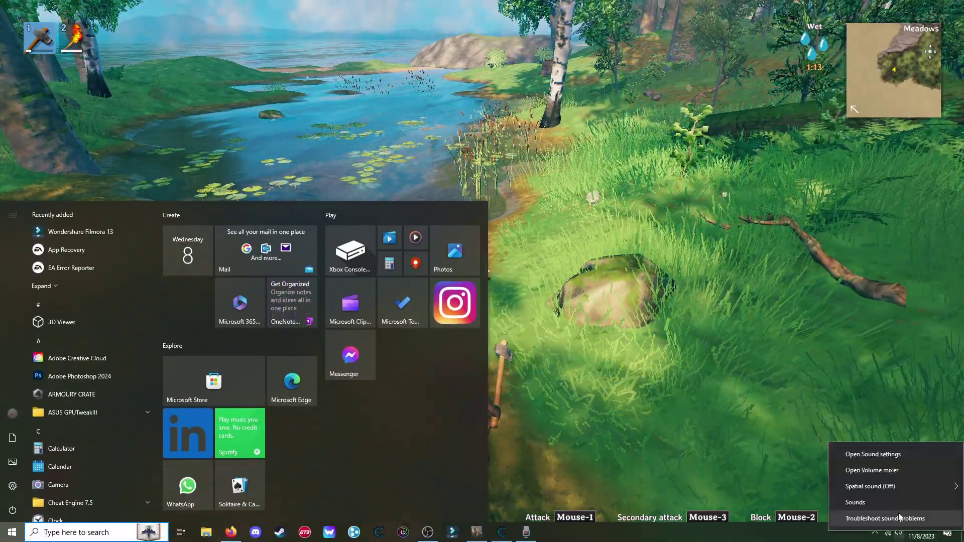
left_click(873, 470)
left_click_drag(868, 507, 932, 508)
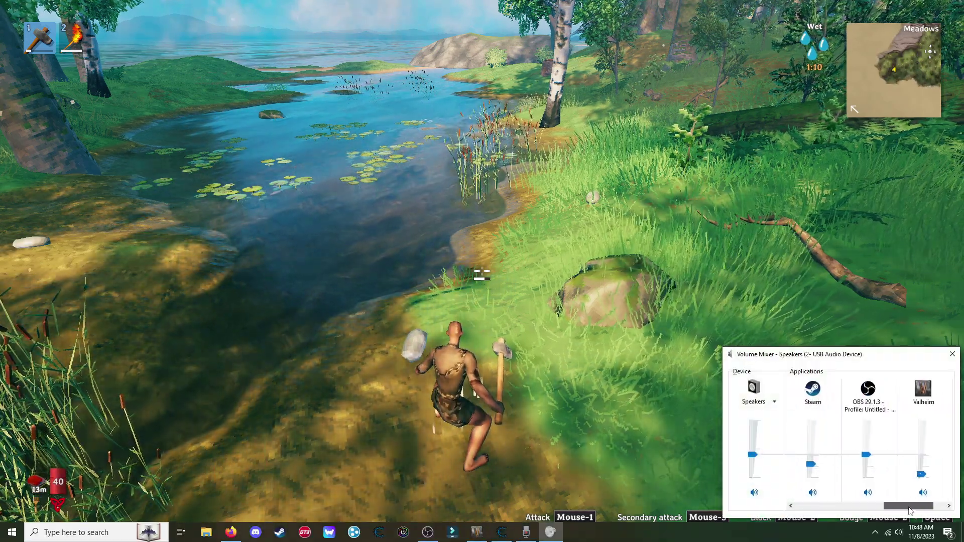
left_click_drag(921, 472, 921, 477)
left_click(951, 354)
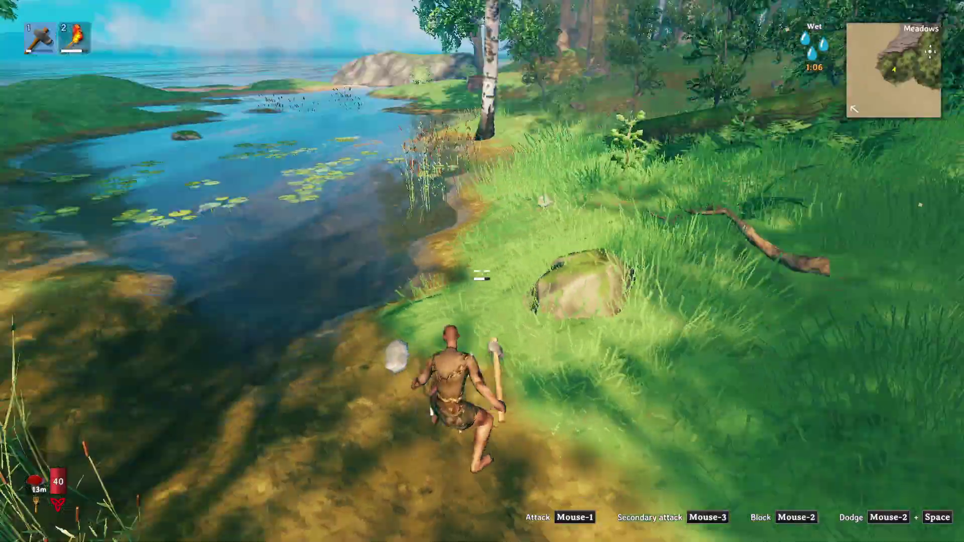
Switch to Cheat Engine and attach it to the valheim.exe process
key("w")
key("ctrl")
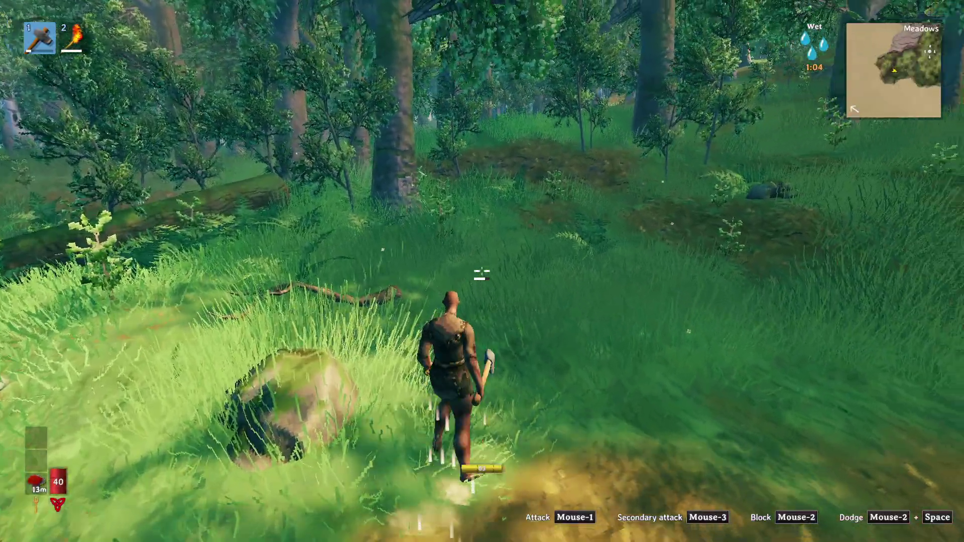
key("super")
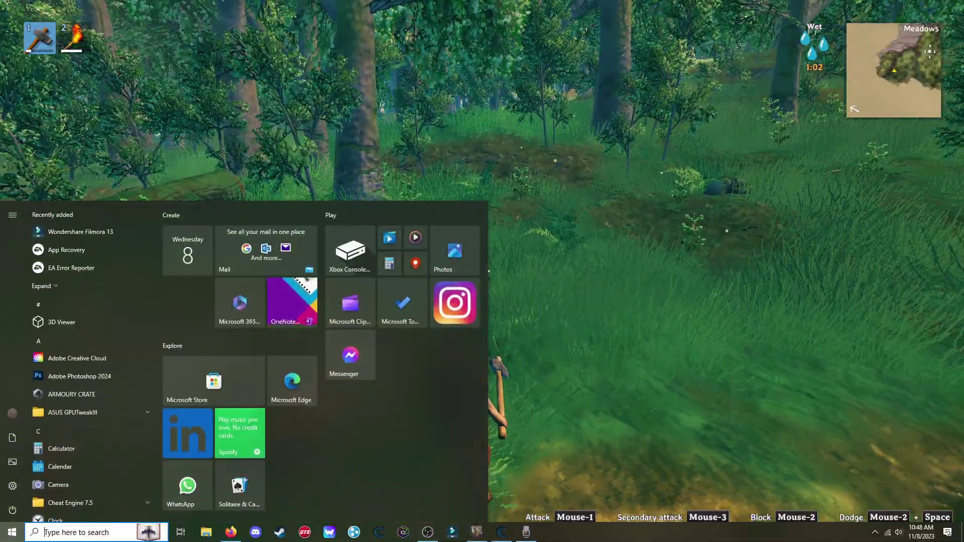
left_click(501, 532)
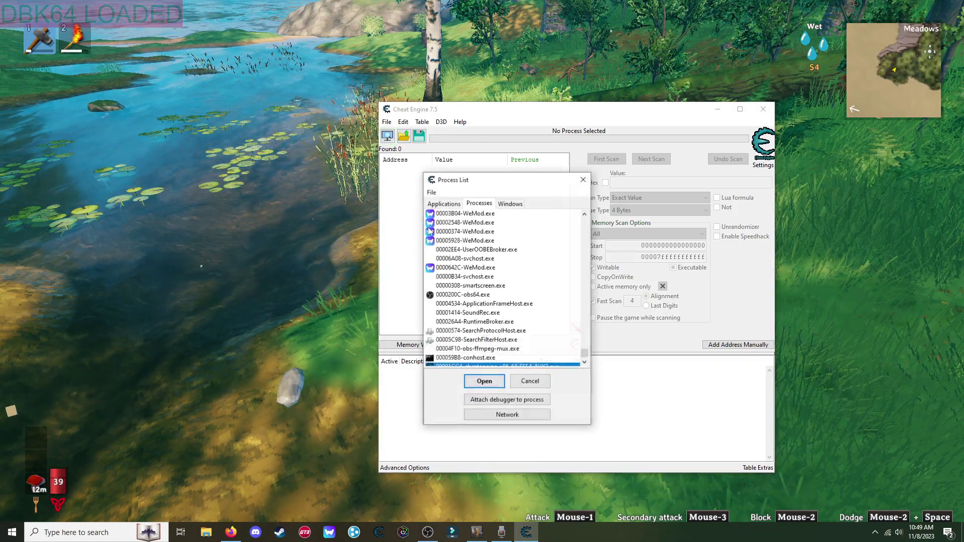
scroll(468, 315, "up", 5)
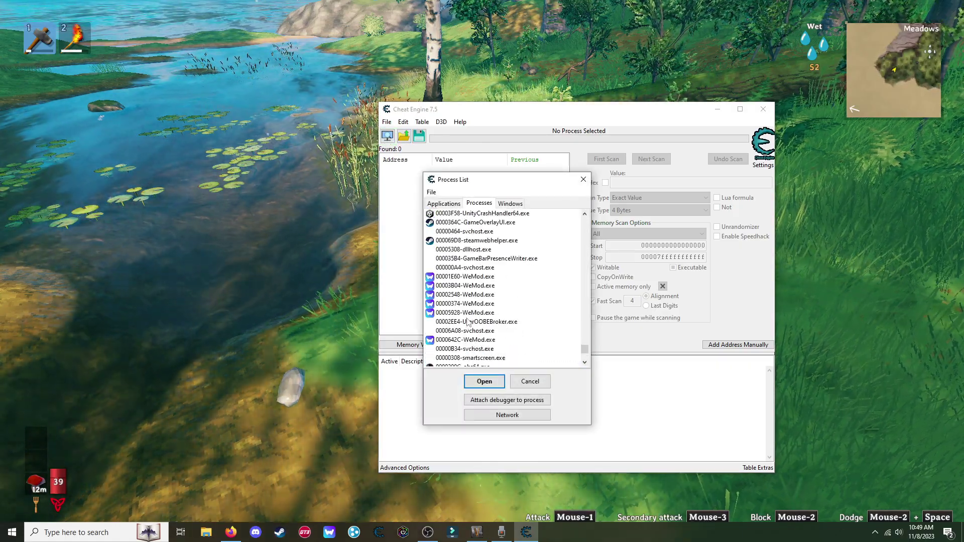
scroll(464, 315, "up", 1)
left_click(451, 286)
left_click(490, 380)
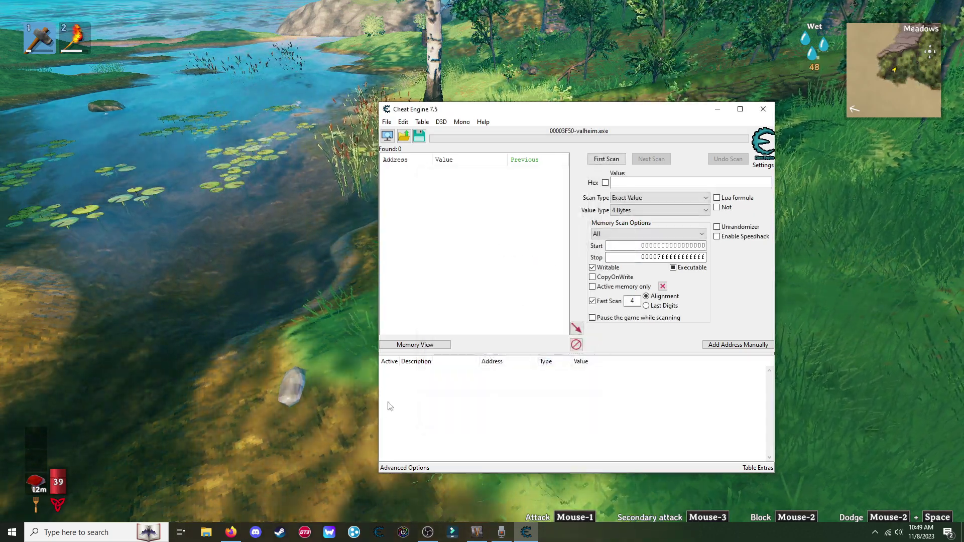
Run a first scan for the exact value 39 with the value type set to Float
left_click(657, 182)
type("3")
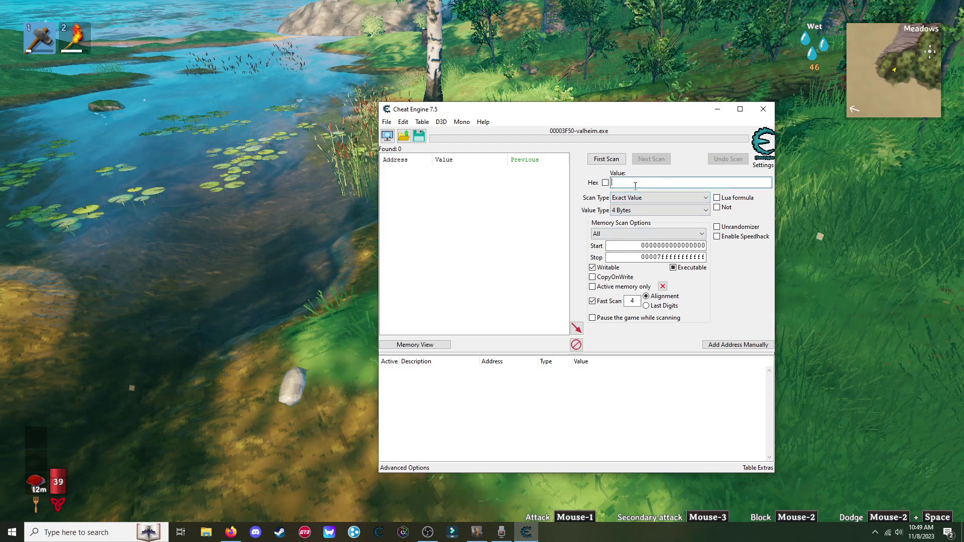
type("9")
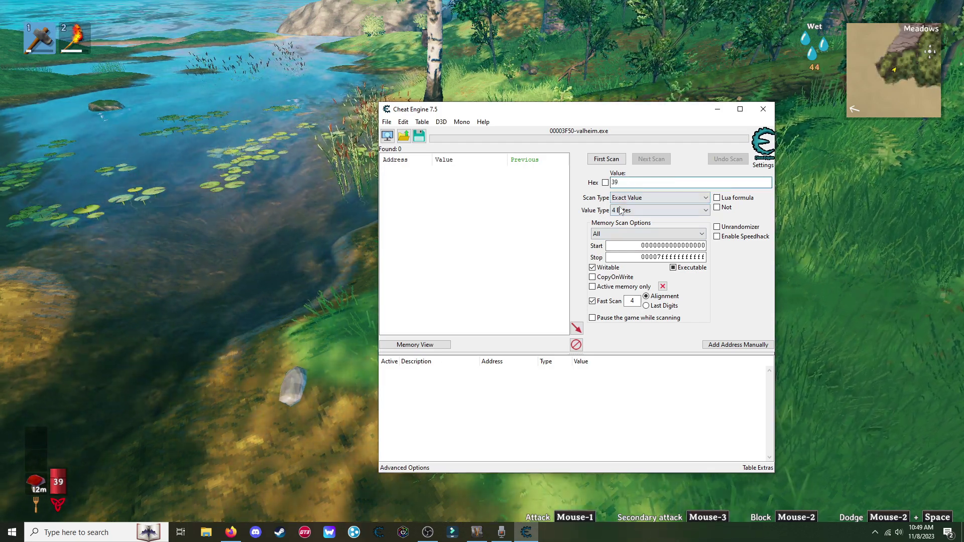
left_click(632, 210)
left_click(618, 258)
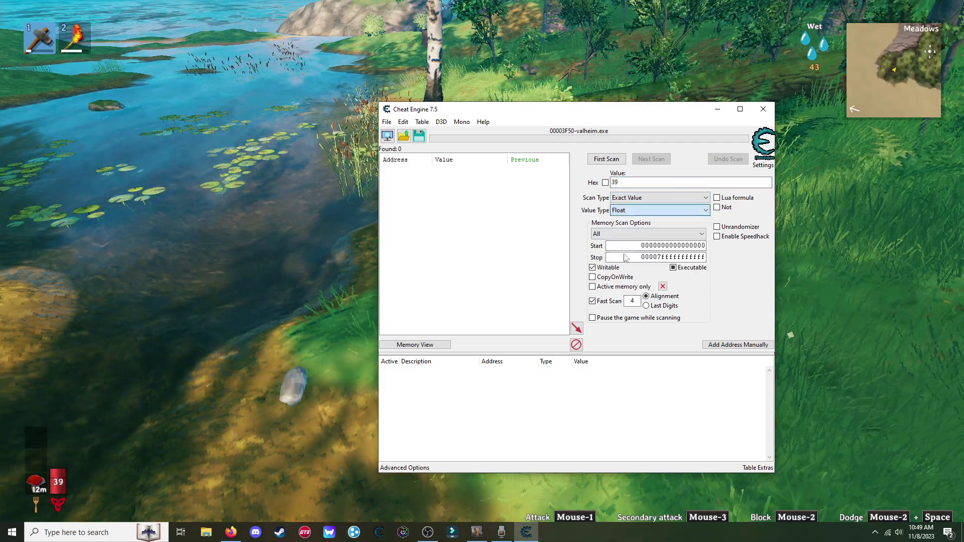
left_click(605, 159)
Return to Valheim and eat one raspberry from the inventory to raise the character's health
key("alt+Tab")
left_click(482, 271)
key("1")
key("Tab")
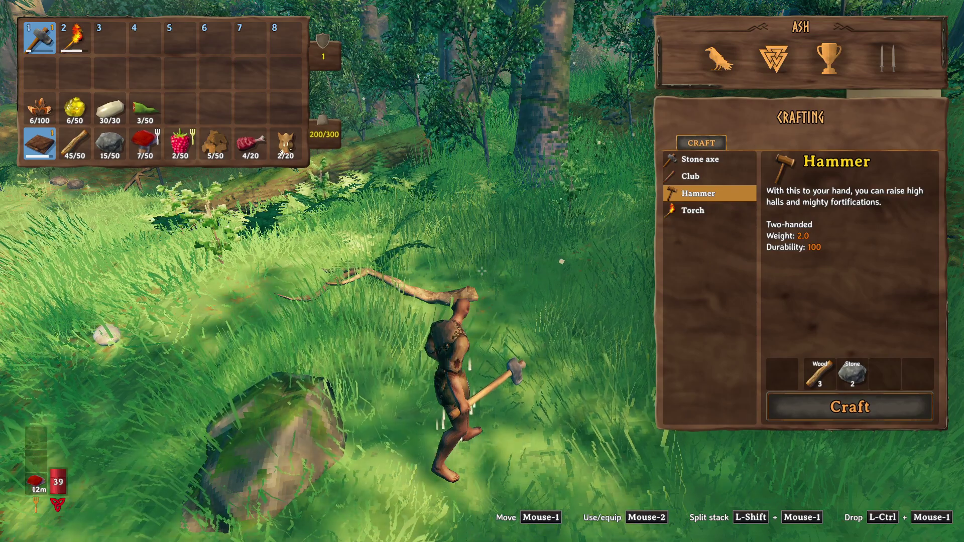
right_click(195, 156)
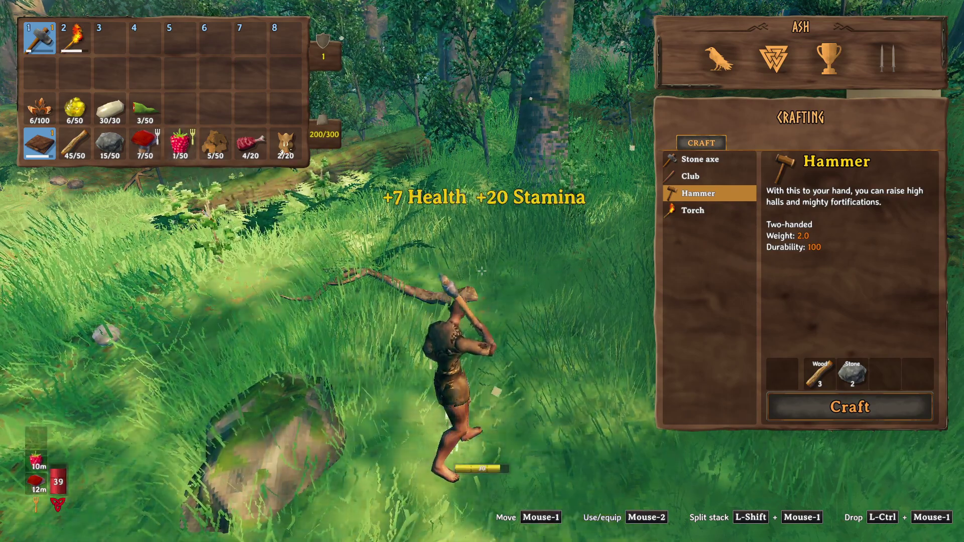
key("Tab")
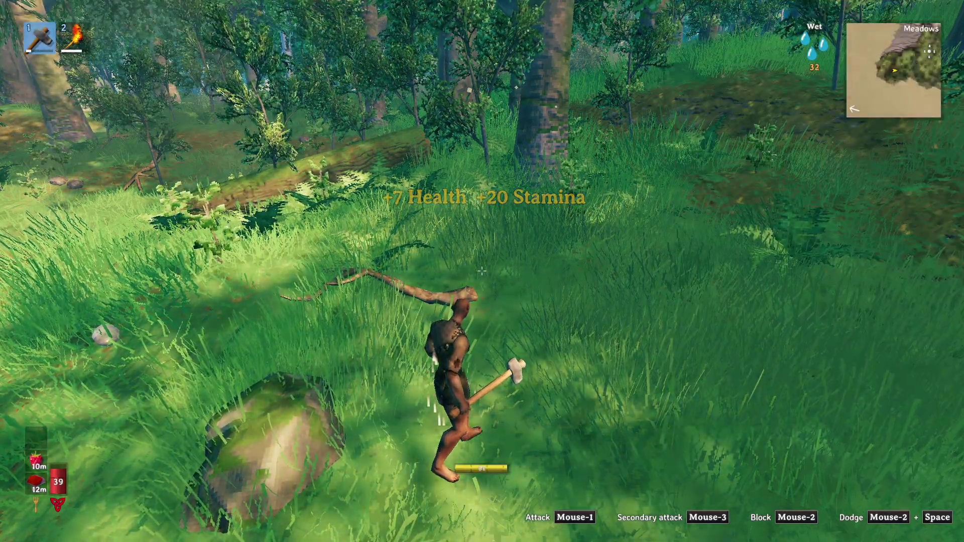
Switch to Cheat Engine, narrow the results with an increased-value scan, and add the first found address to the address list
key("super")
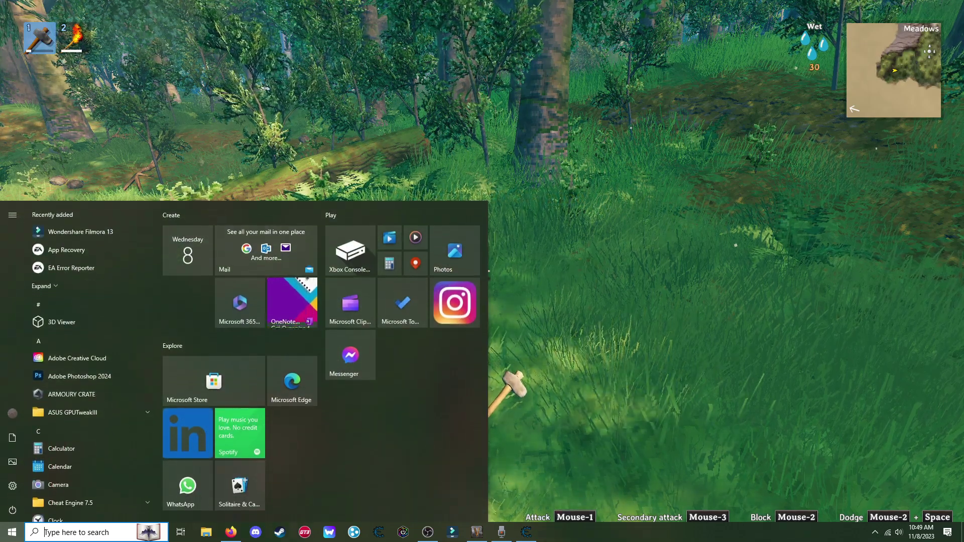
left_click(526, 532)
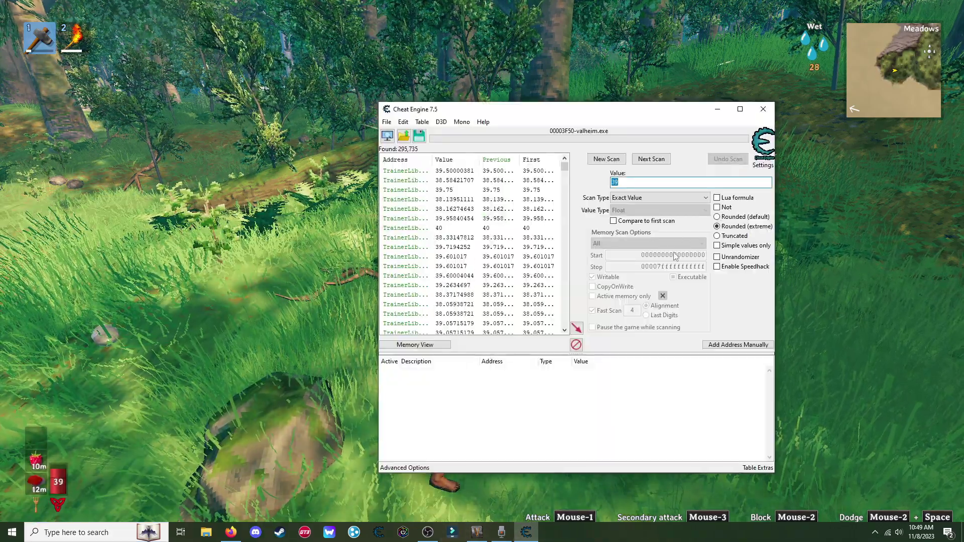
left_click(636, 199)
left_click(642, 236)
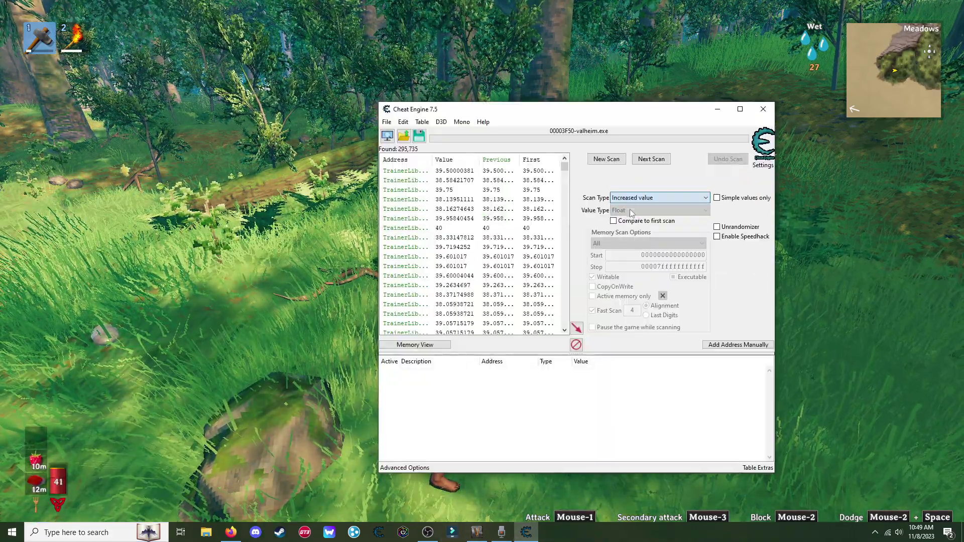
left_click(651, 160)
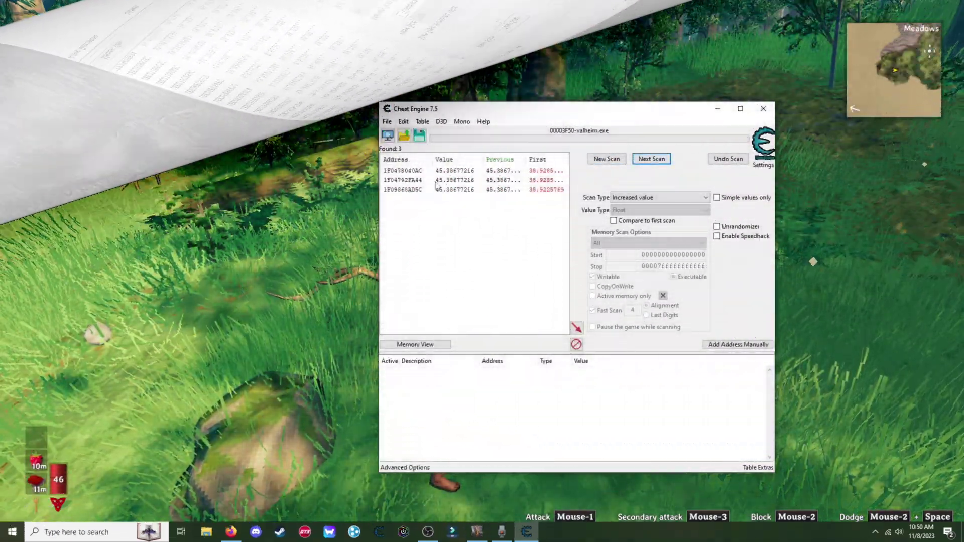
double_click(443, 171)
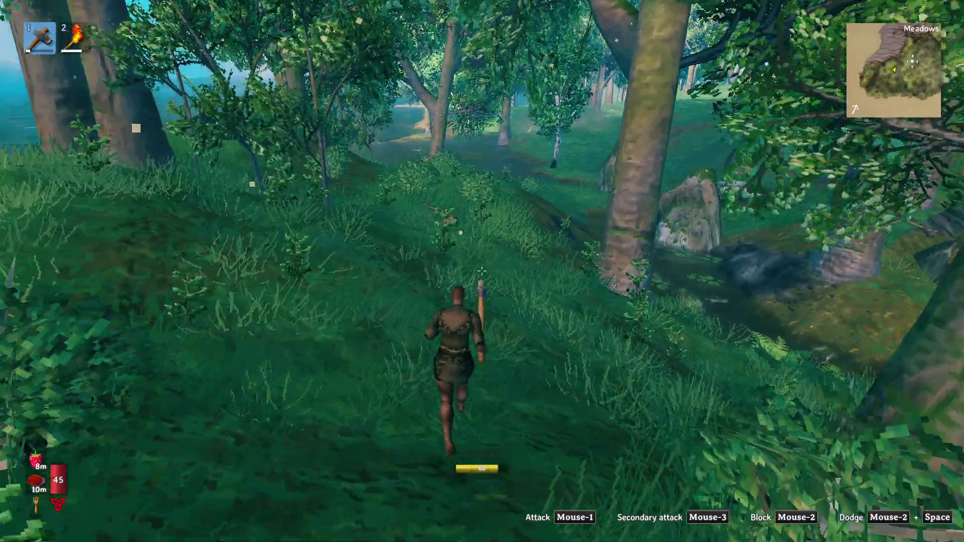
Switch back to Cheat Engine and start a new exact-value Float scan for 82
key("super")
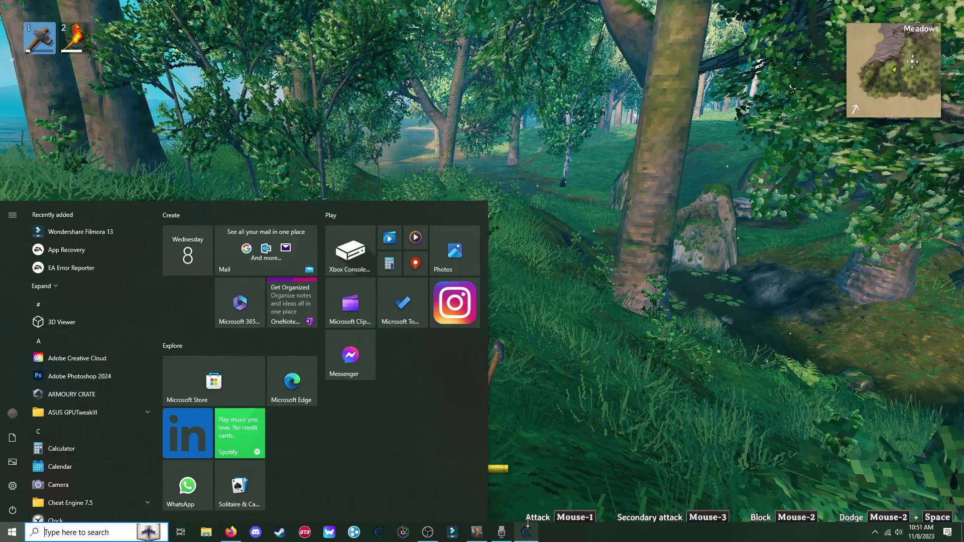
key("super")
key("super")
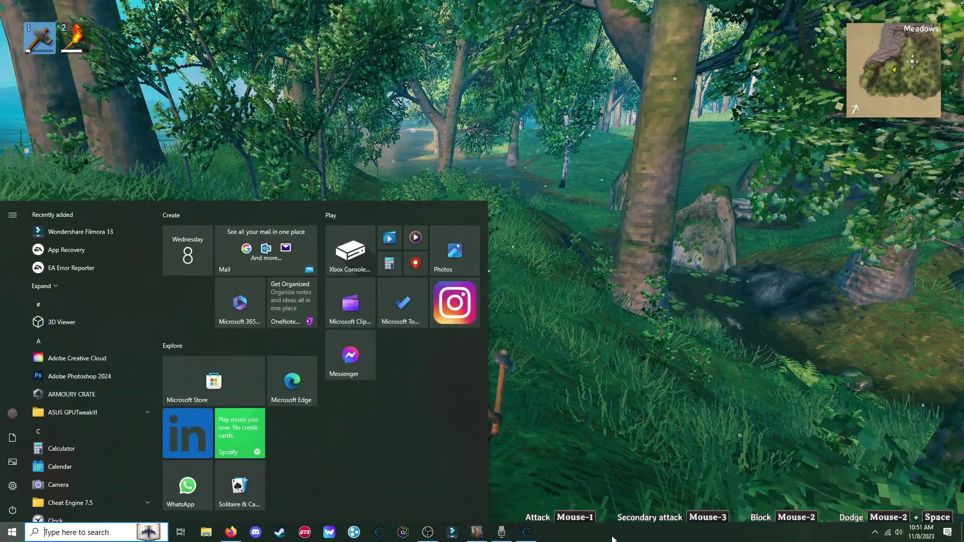
left_click(525, 532)
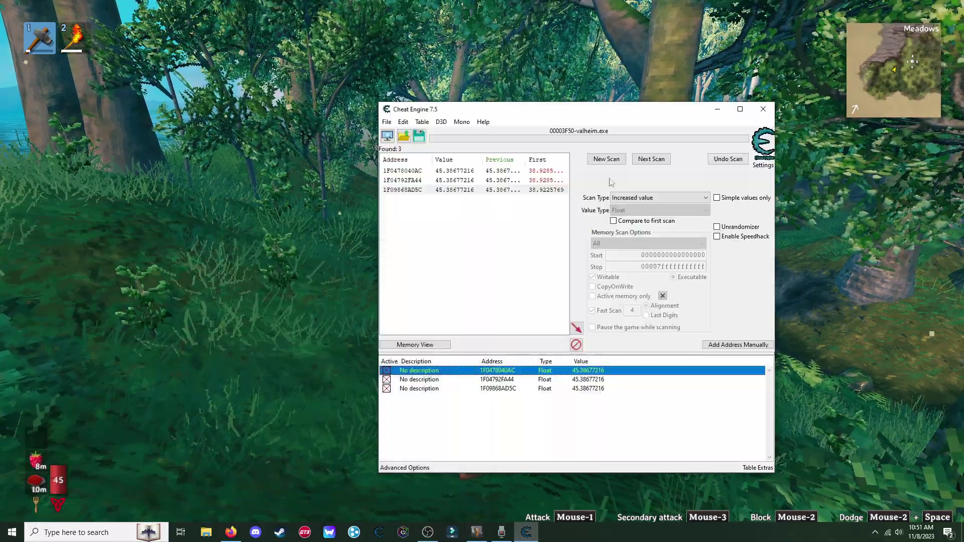
left_click(606, 159)
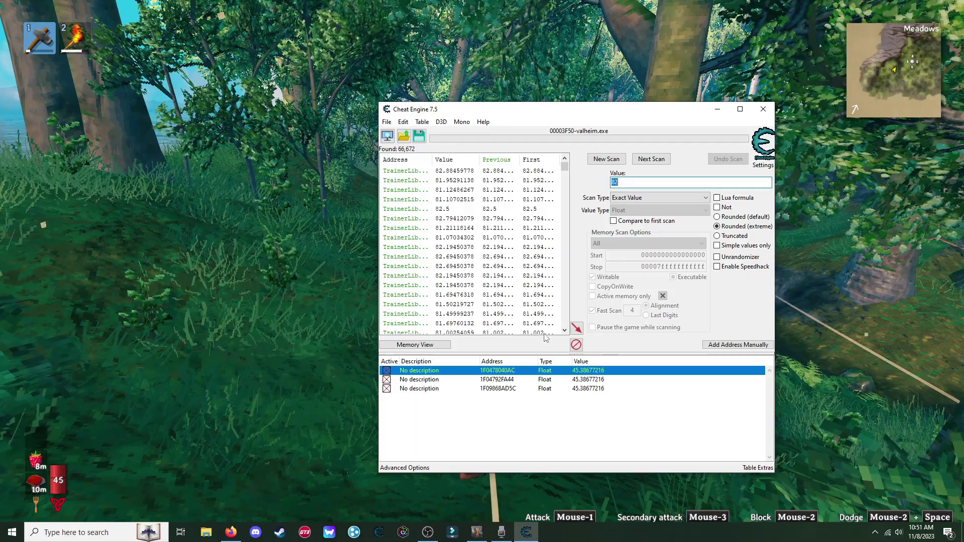
Return to Valheim and sneak the character forward
key("alt+Tab")
left_click(482, 273)
key("w")
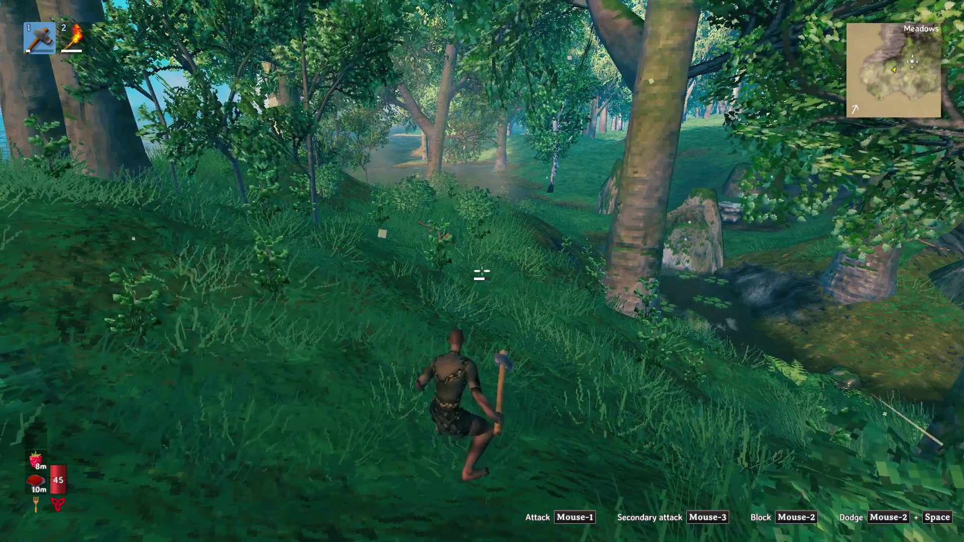
Switch to Cheat Engine and review the hotkeys for the decreased-value and increased-value next scans in its settings
key("super")
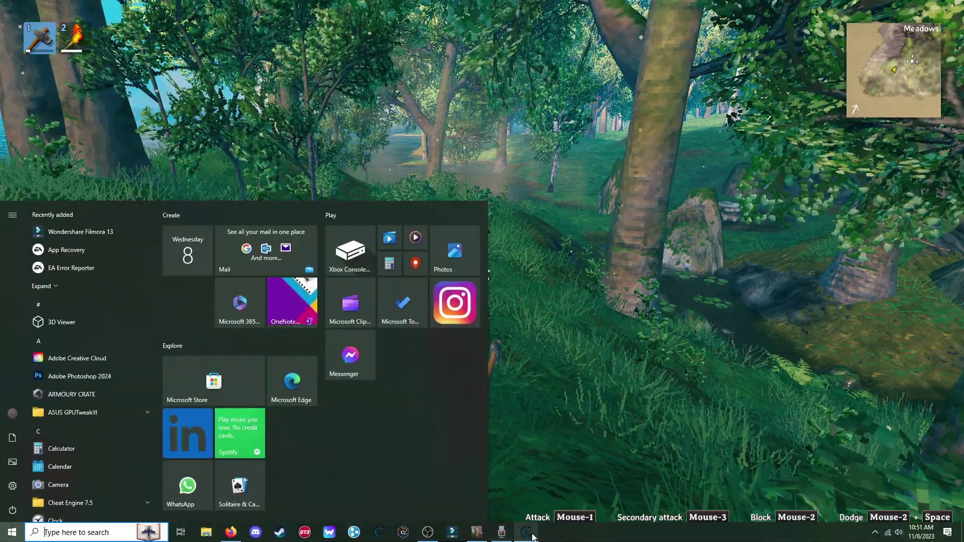
left_click(526, 532)
left_click(403, 122)
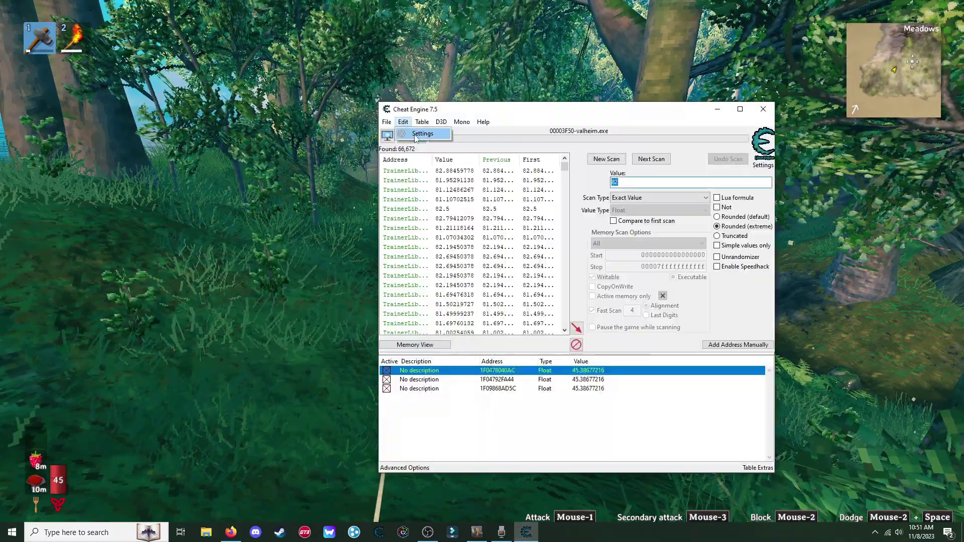
left_click(416, 133)
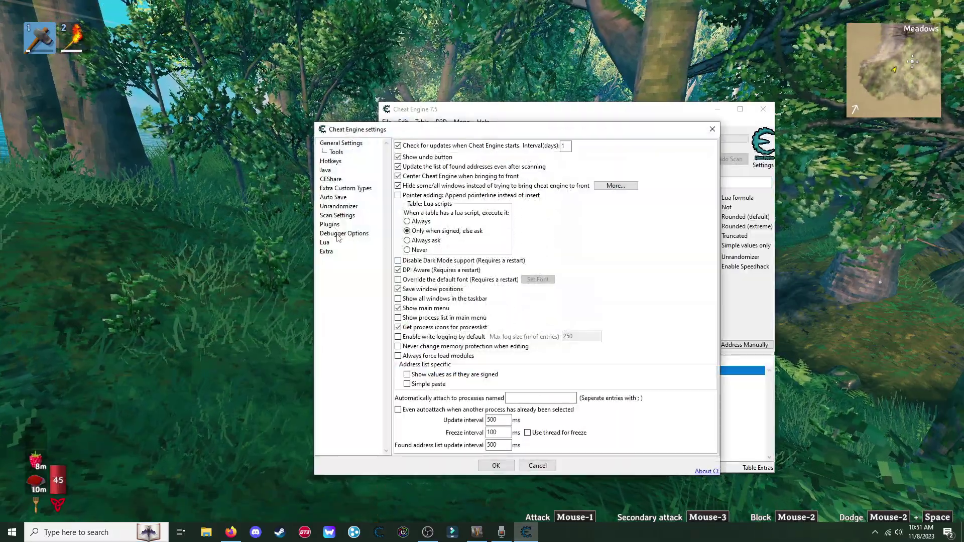
left_click(331, 161)
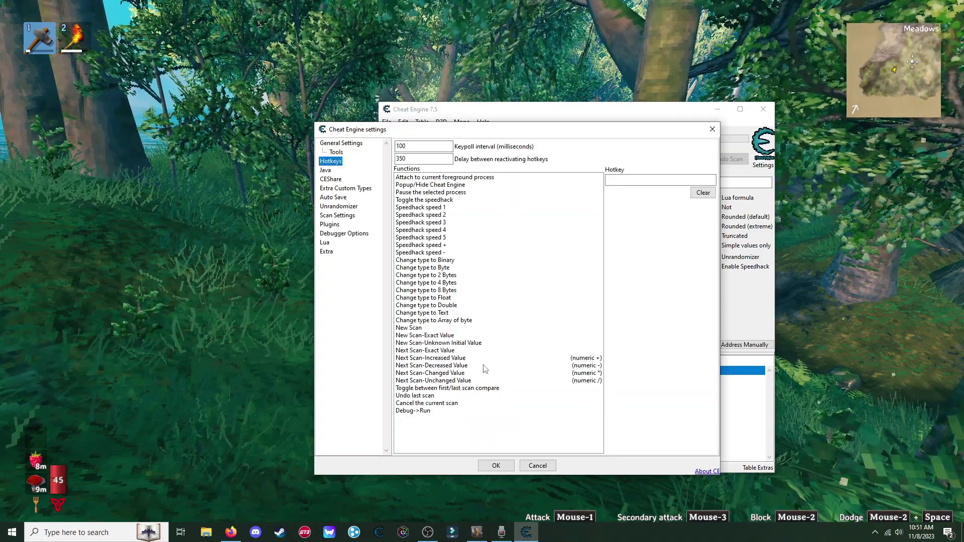
left_click(596, 369)
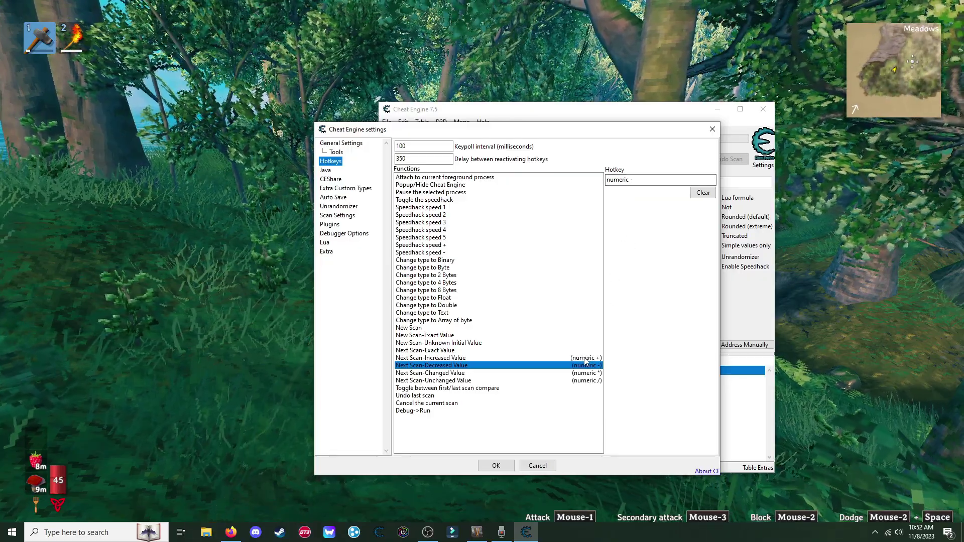
left_click(586, 359)
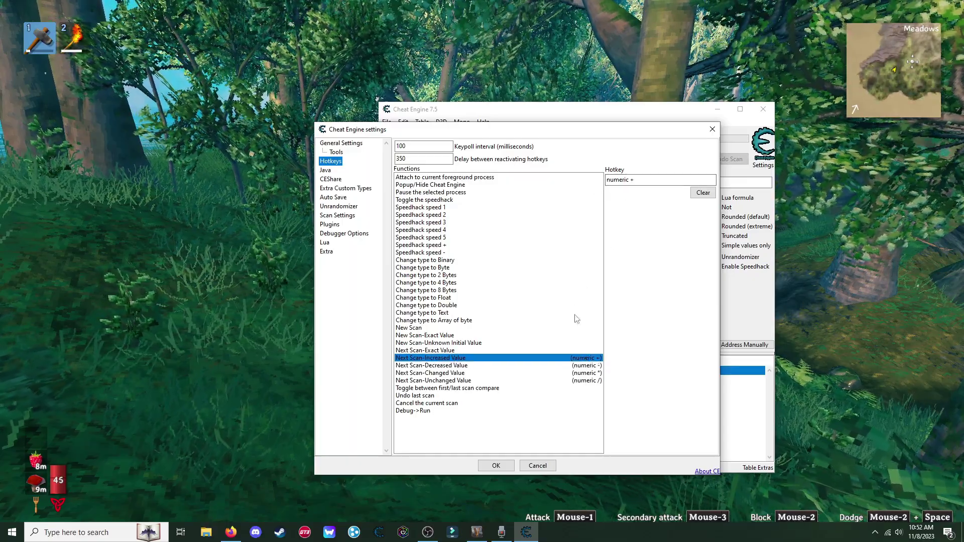
left_click(712, 129)
Keep Cheat Engine running without saving, minimize it, and sneak the character forward through the forest in Valheim
left_click(762, 109)
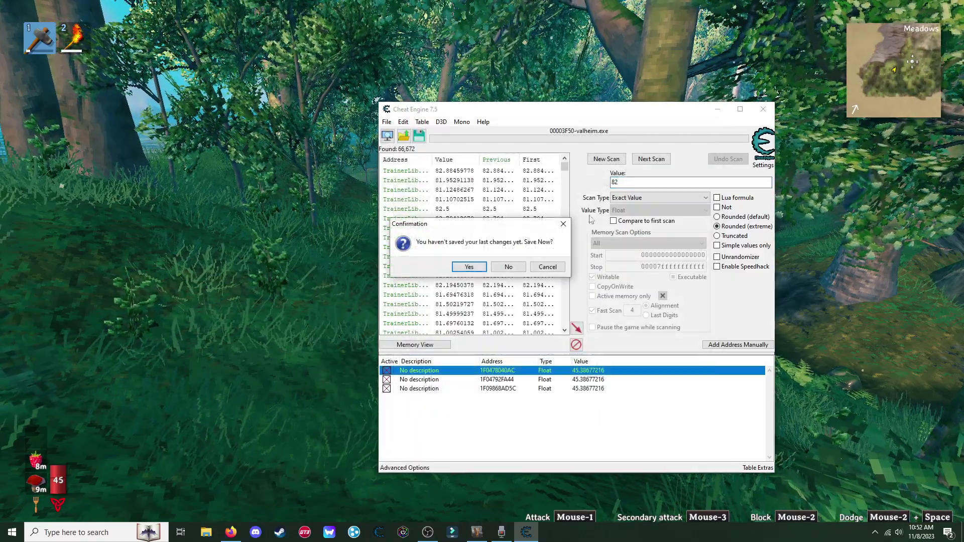
left_click(563, 267)
left_click(717, 109)
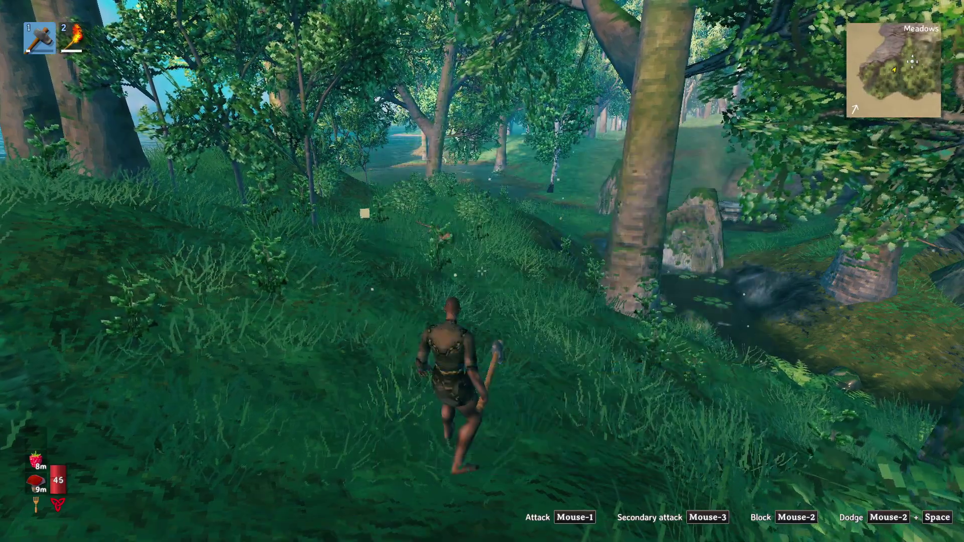
key("ctrl")
key("w")
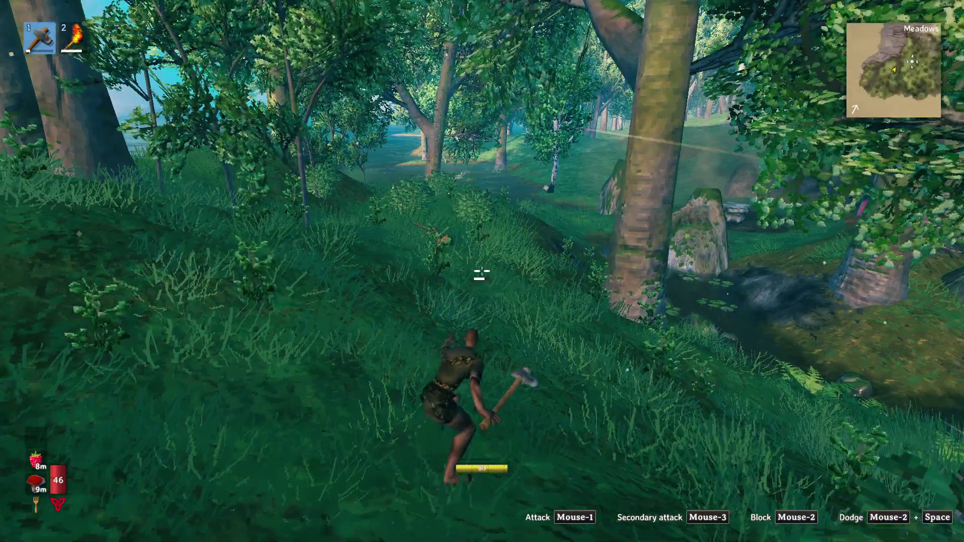
key("w")
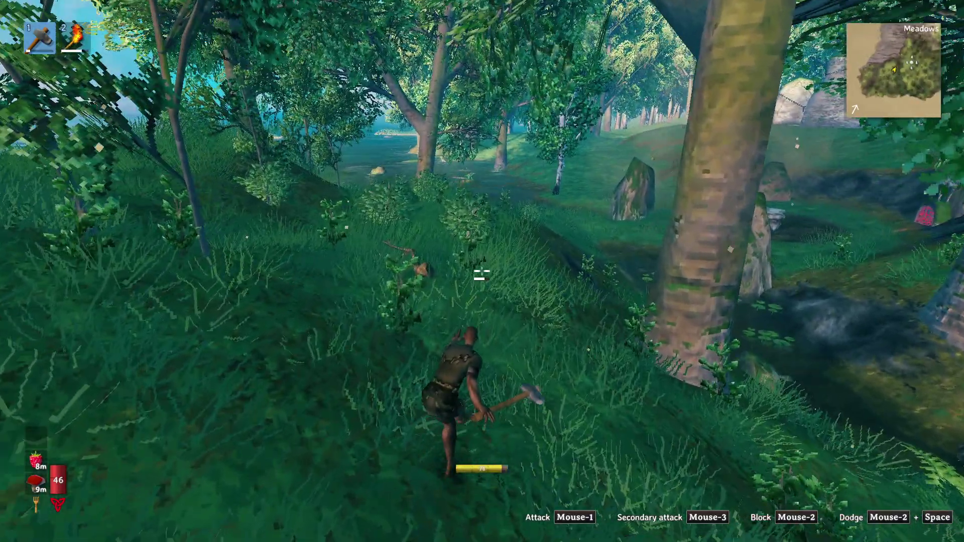
Sneak the character forward, then narrow the results in Cheat Engine with an increased-value next scan
key("w")
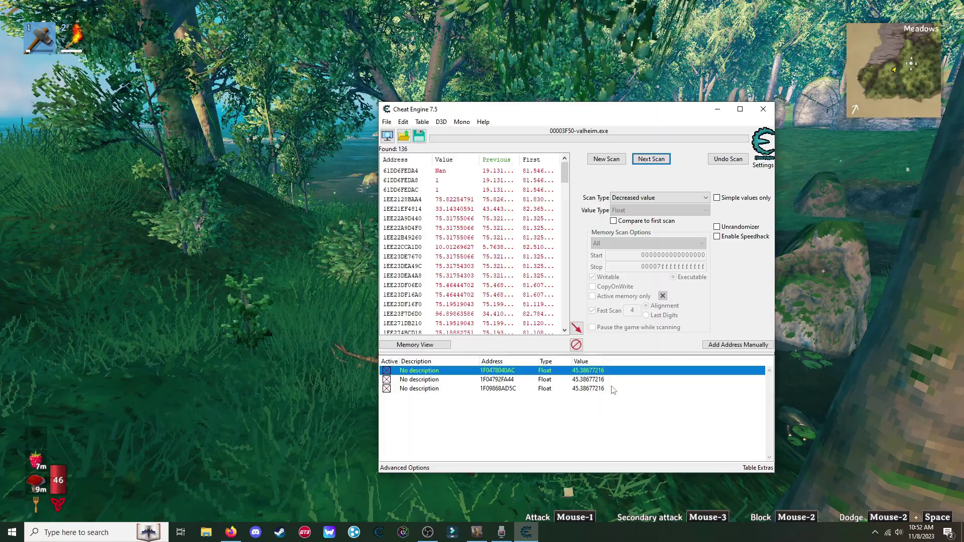
key("F2")
left_click_drag(578, 116, 585, 80)
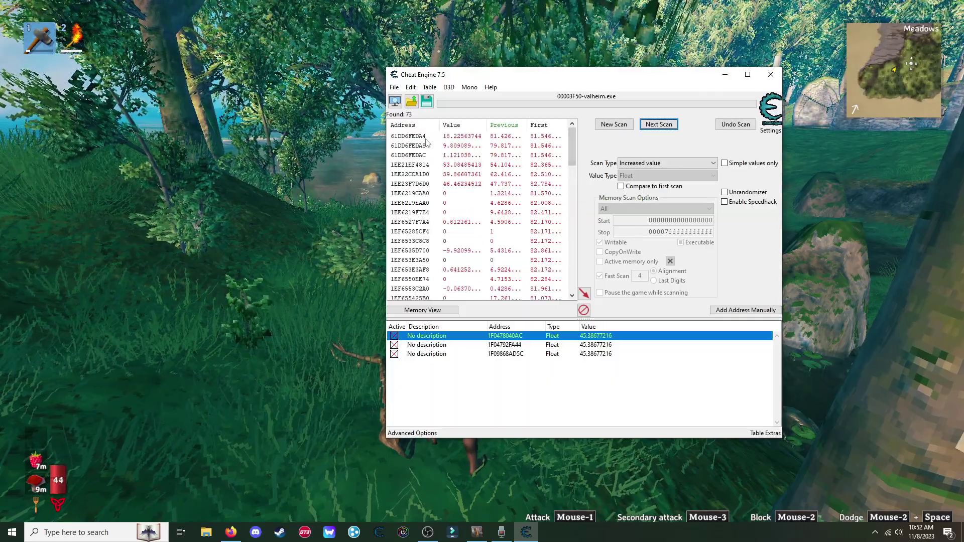
Return to Valheim and sneak the character forward through the grass to use up stamina
key("alt+Tab")
left_click(481, 269)
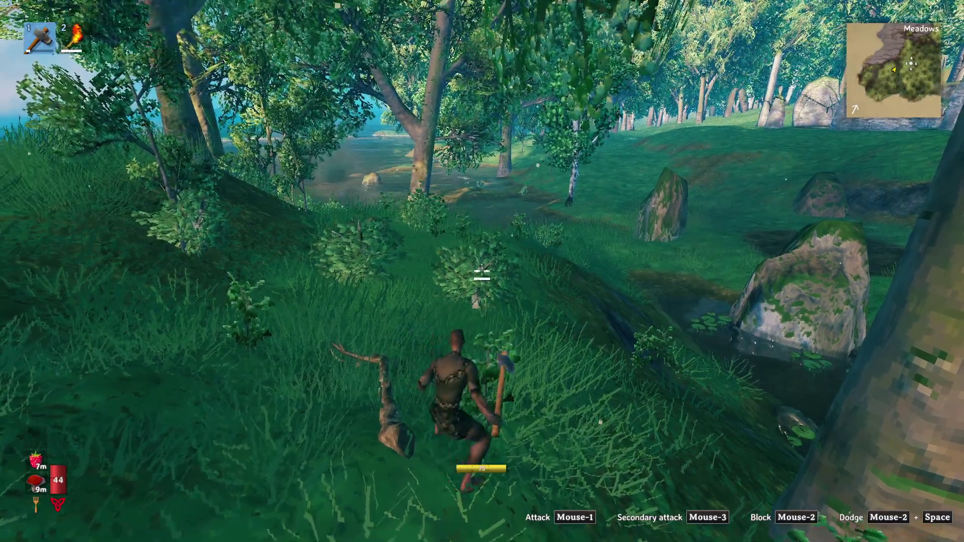
left_click(482, 271)
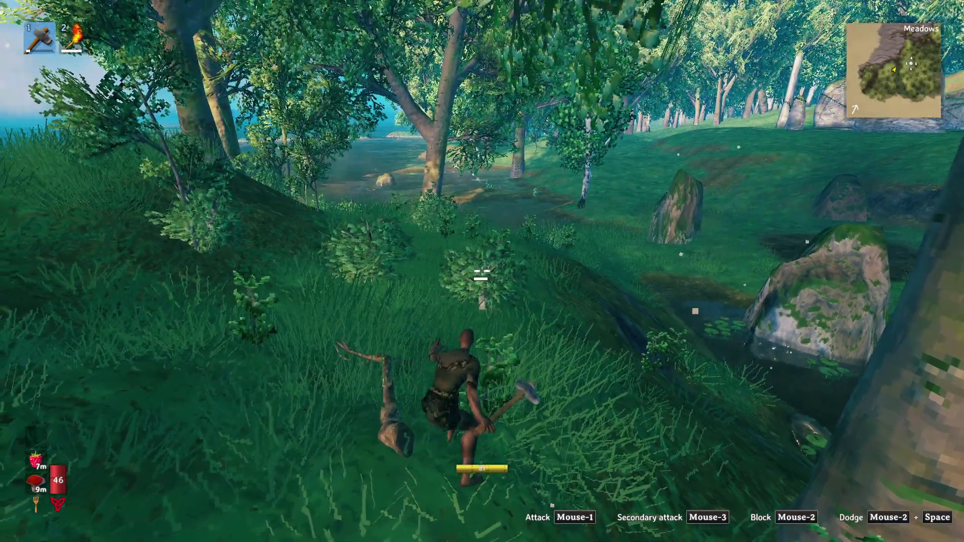
key("w")
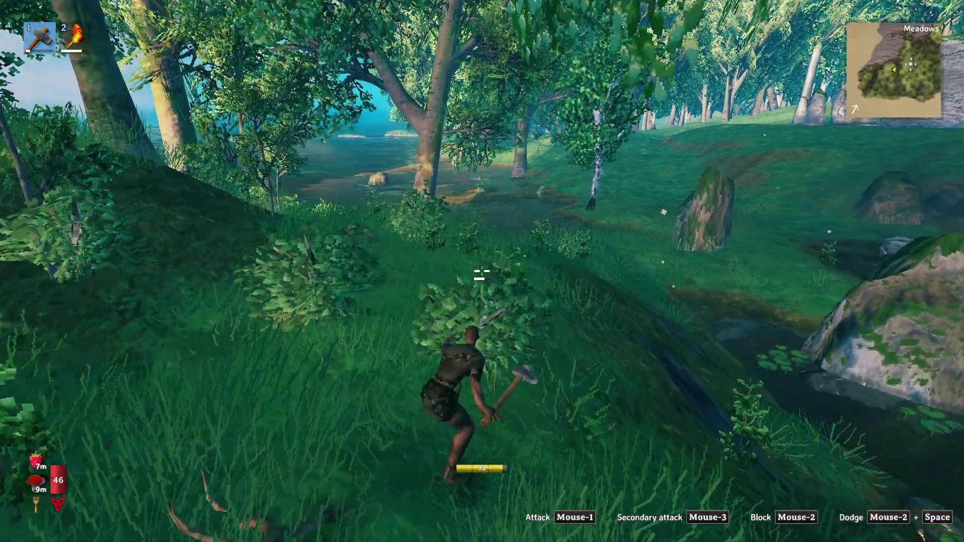
key("w")
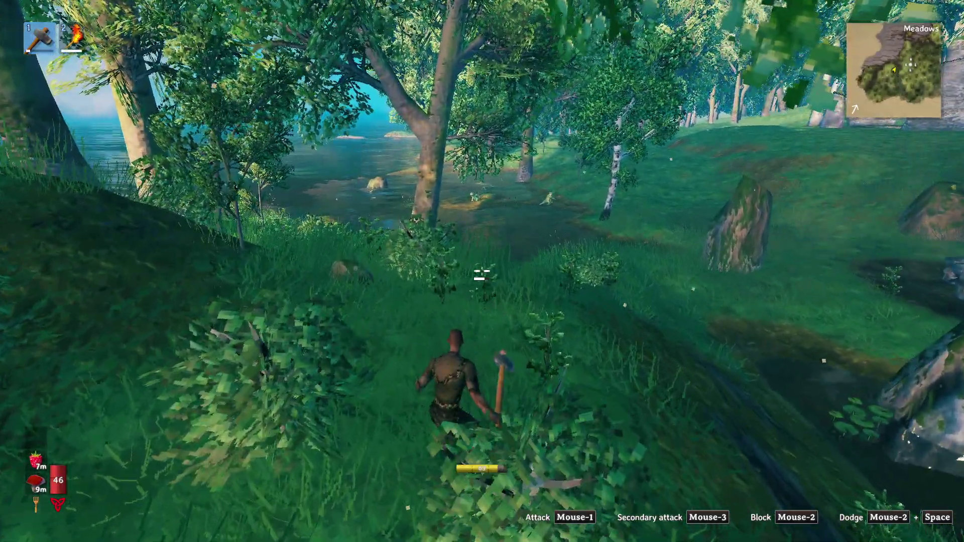
Switch to Cheat Engine and freeze the stamina addresses 1F02F1E6690 and 1F04792FA5C in the address list
key("super")
left_click(526, 536)
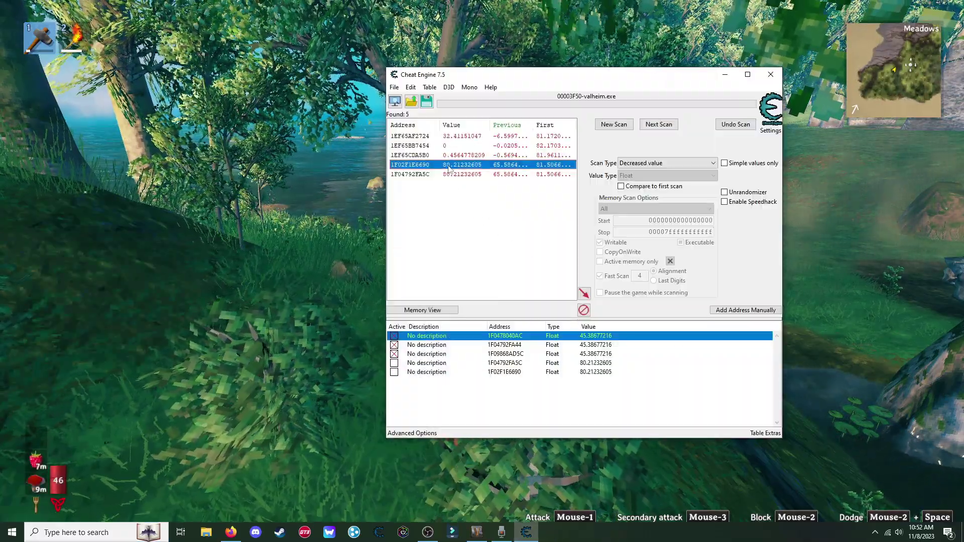
left_click(393, 373)
left_click(394, 363)
Return to Valheim, run the character toward the standing stones, and open the inventory
left_click(351, 362)
key("w")
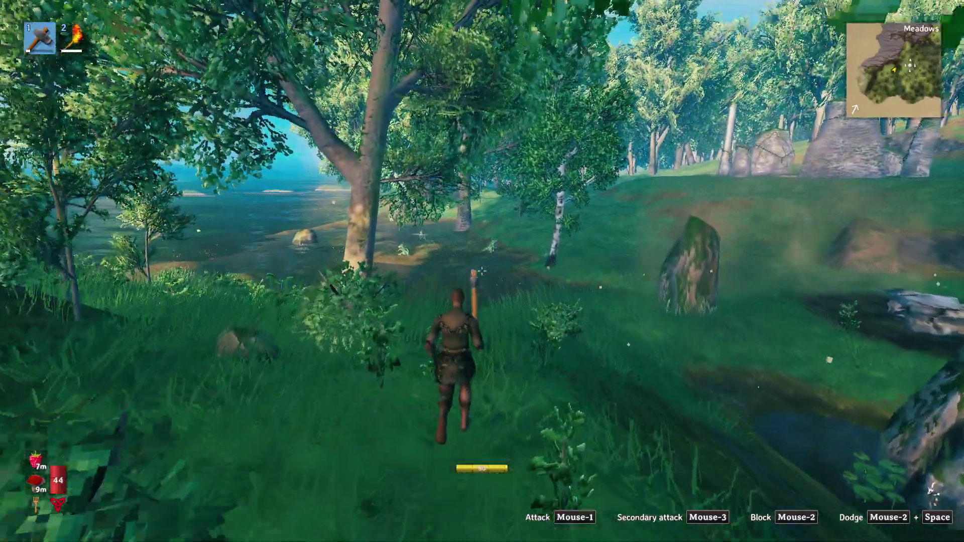
key("w")
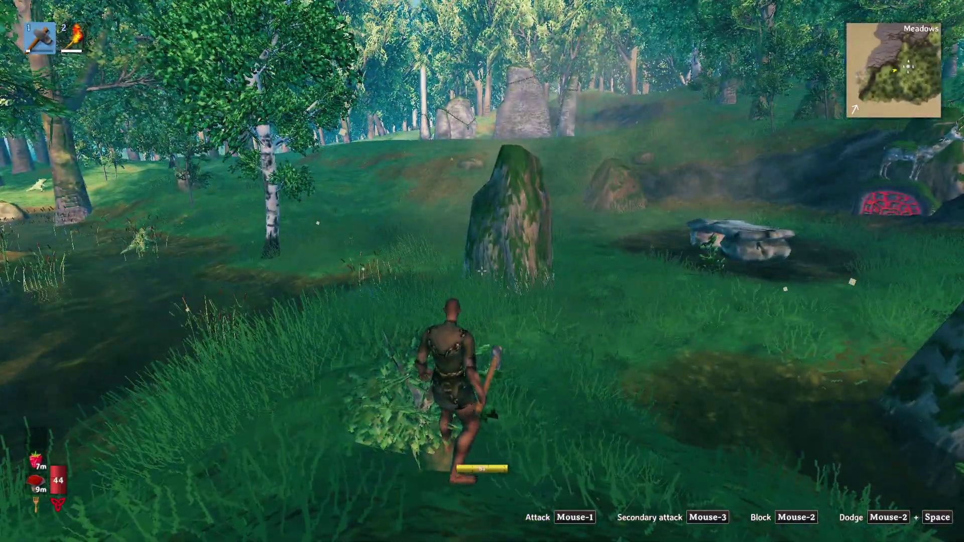
key("w")
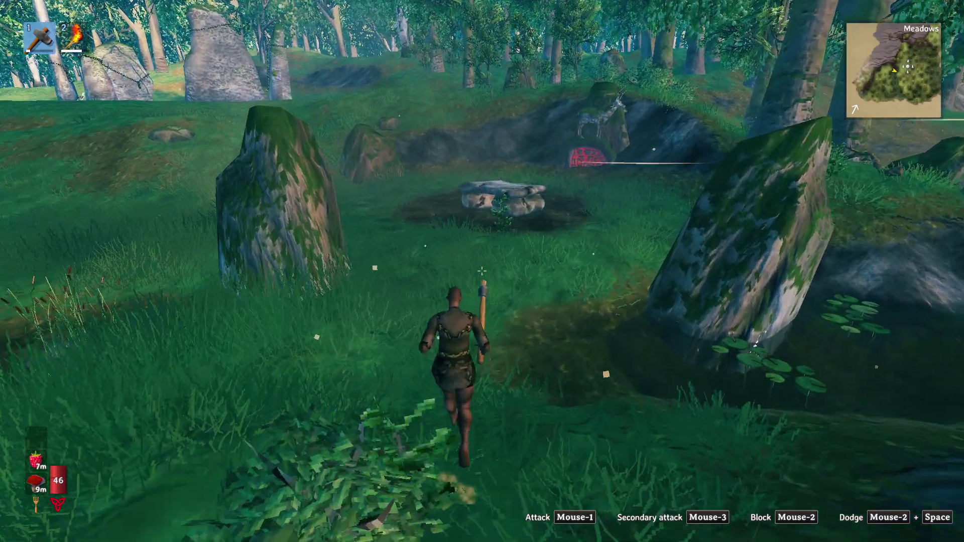
key("Tab")
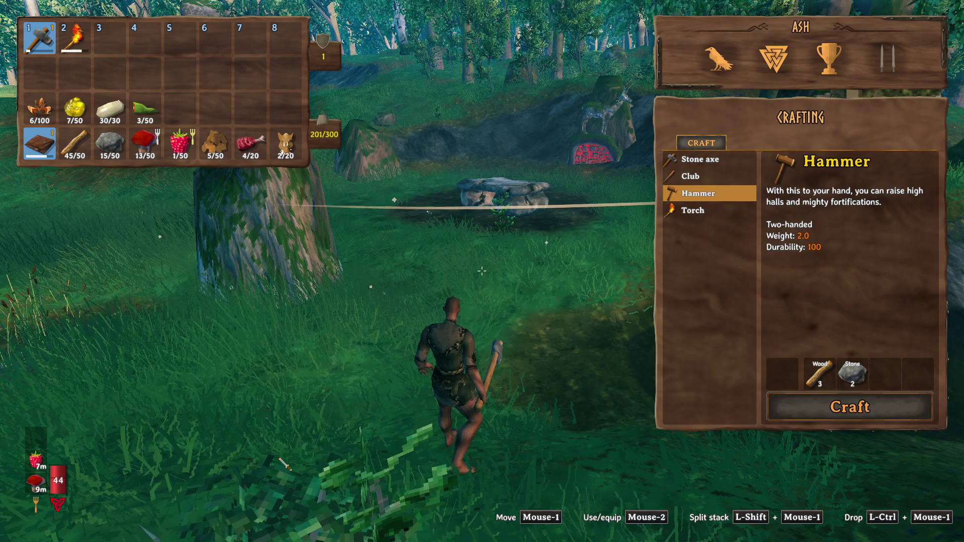
Switch to Firefox and search Google for "how many seconds are in 7 min"
key("super")
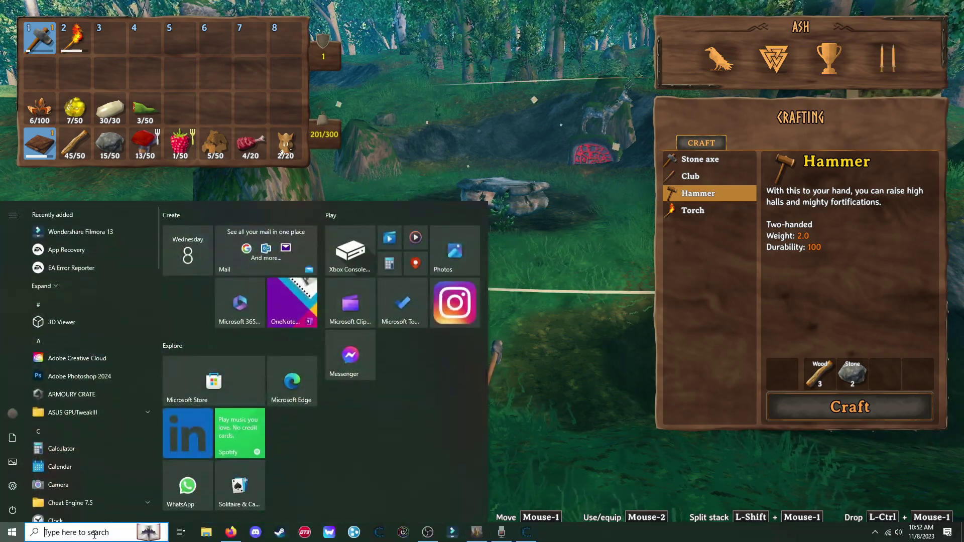
left_click(239, 528)
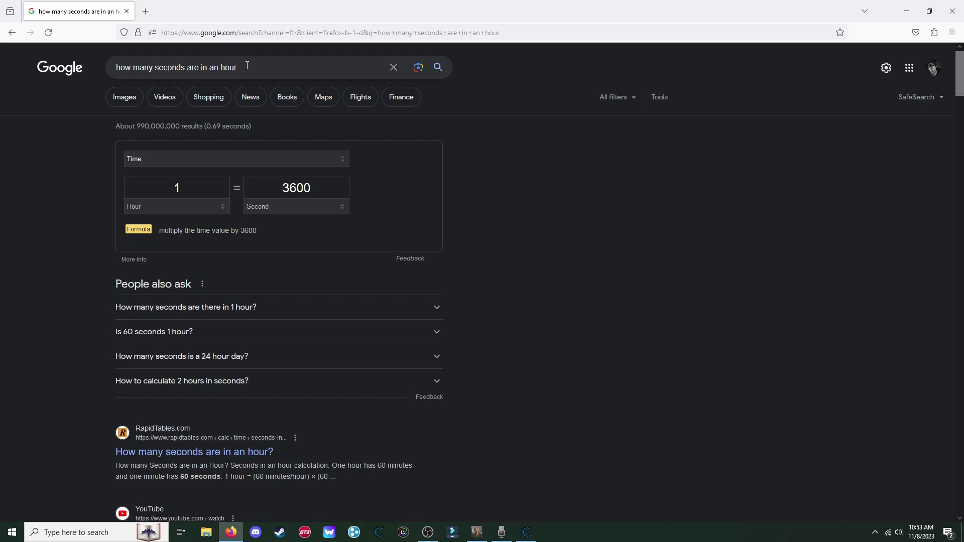
left_click_drag(244, 22, 301, 80)
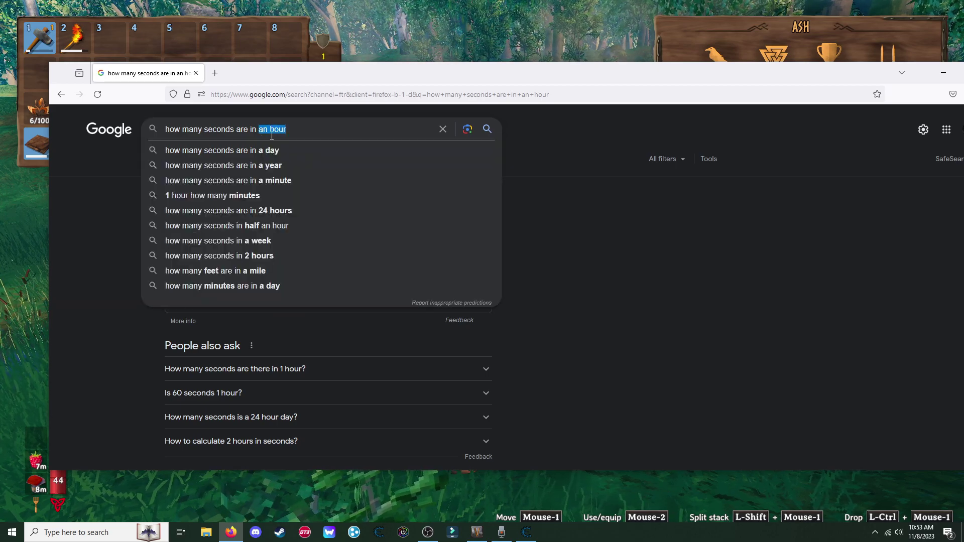
type("7 min")
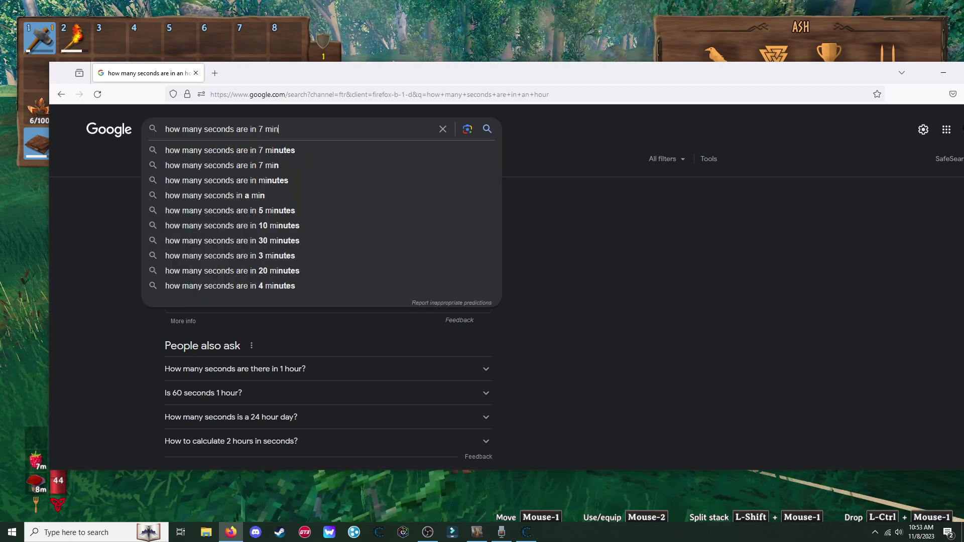
key("Return")
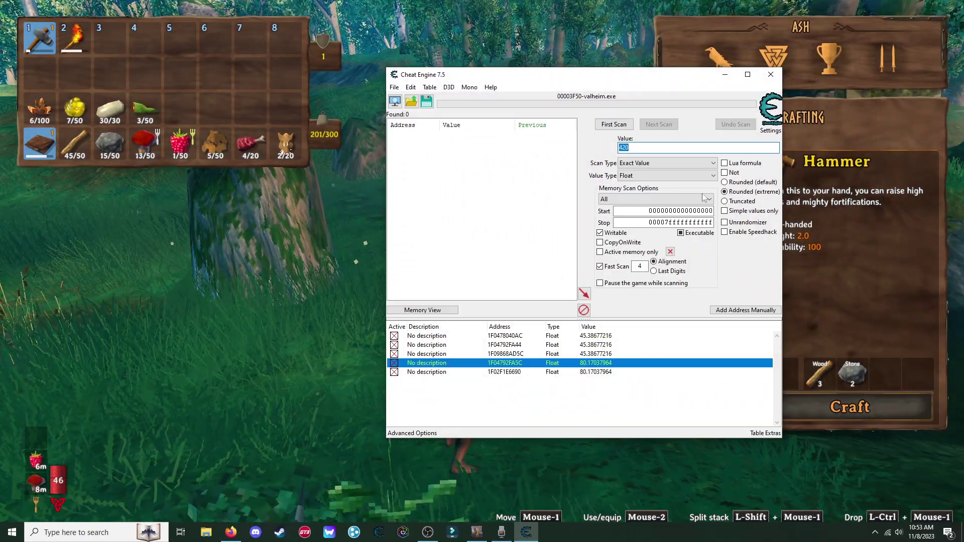
Scan for the exact Float value 420 in Cheat Engine, narrow it with decreased-value scans, and freeze address 1F17322D500
left_click(608, 126)
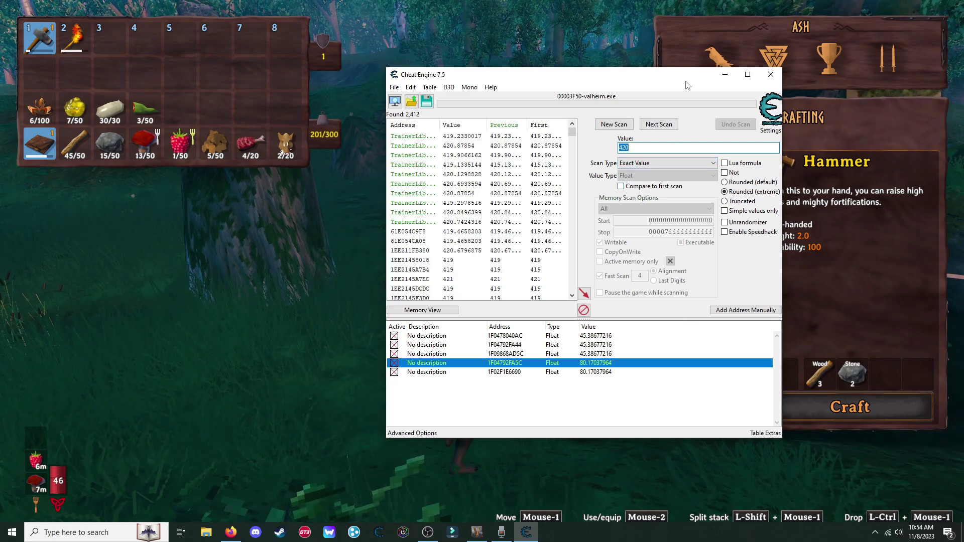
key("F3")
key("F3")
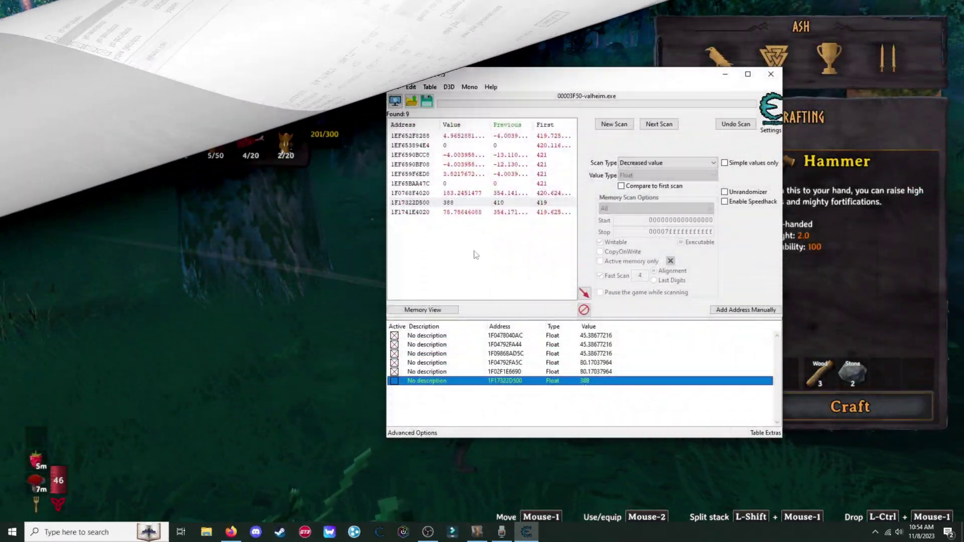
key("space")
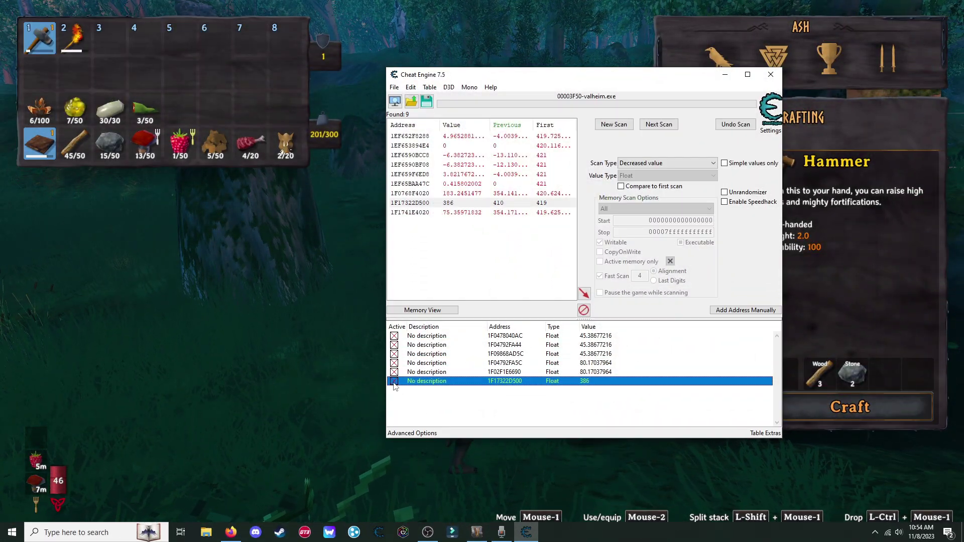
Open the value of address 1F17322D500 for editing, and search Google in Firefox for "how many seconds are in 10 min"
double_click(585, 381)
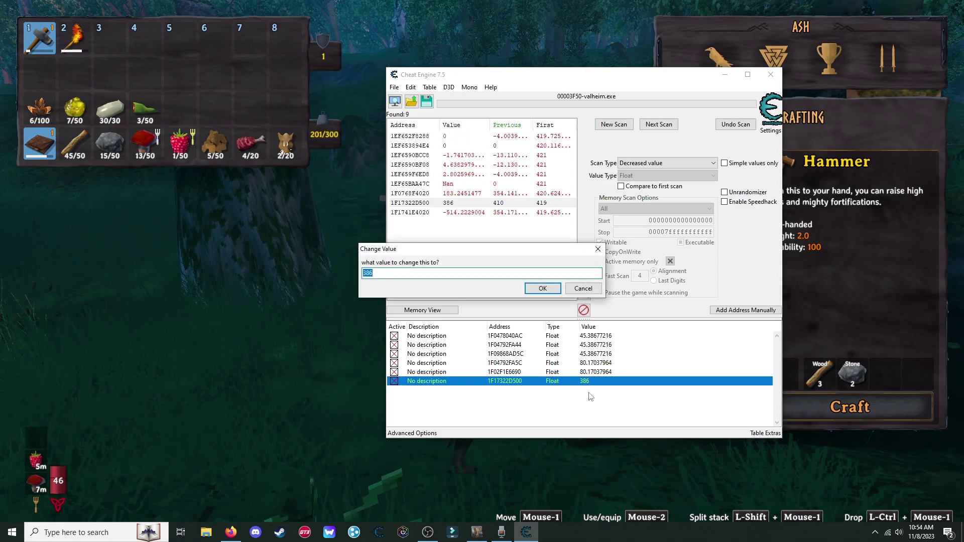
key("super")
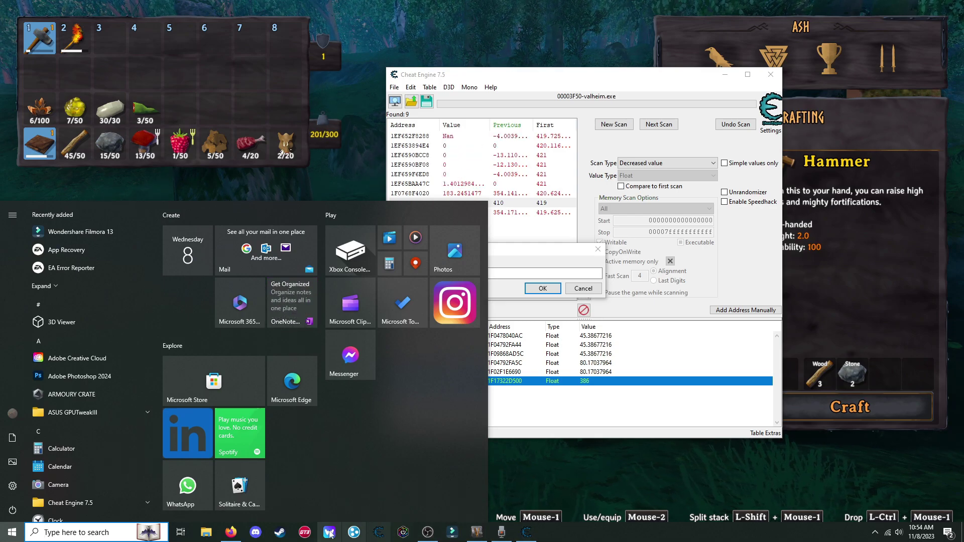
left_click(230, 532)
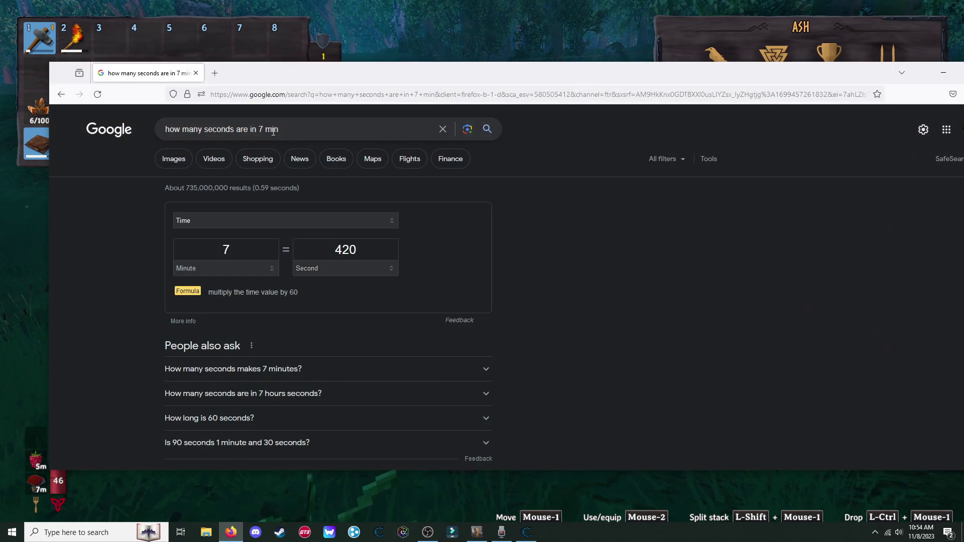
left_click(262, 129)
key("BackSpace")
type("10")
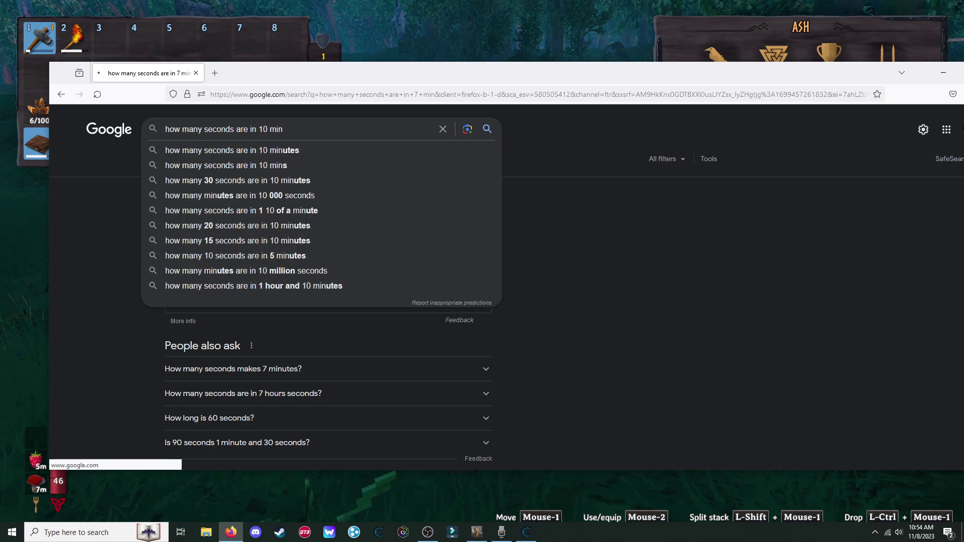
key("Return")
Minimize the browser and set the mushroom timer's address 1F17322D500 to 600 in Cheat Engine
left_click(940, 73)
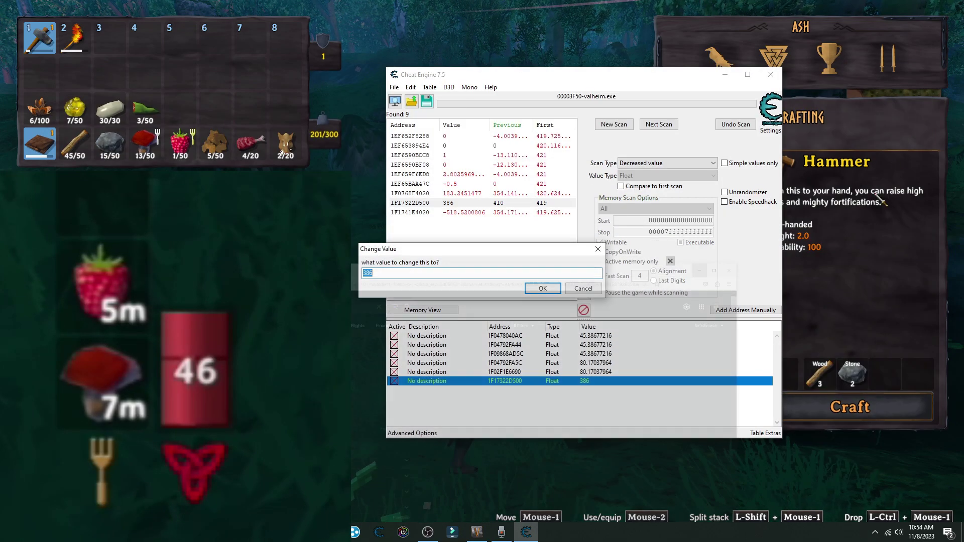
type("600")
left_click(543, 288)
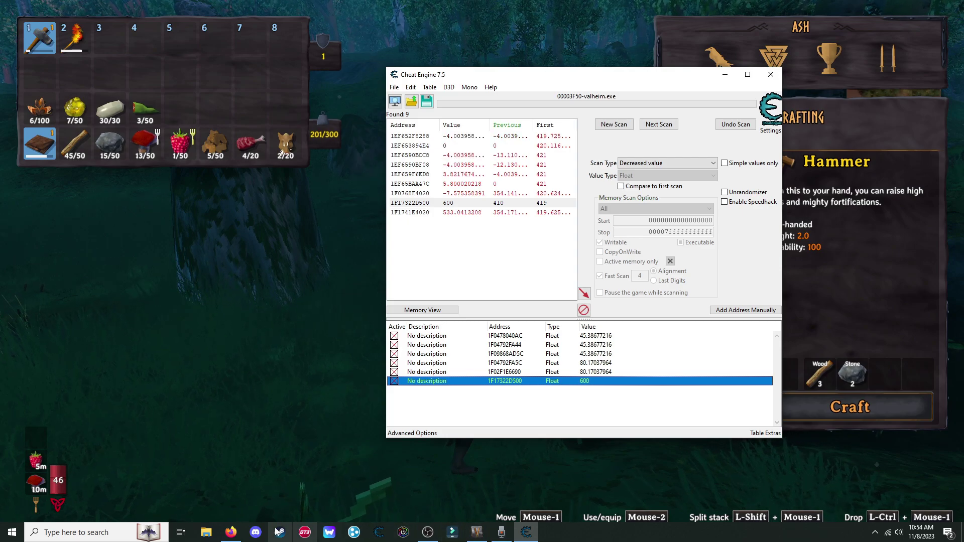
Switch to Firefox, search Google for "how many seconds are in 4min", and minimize the browser
left_click(231, 531)
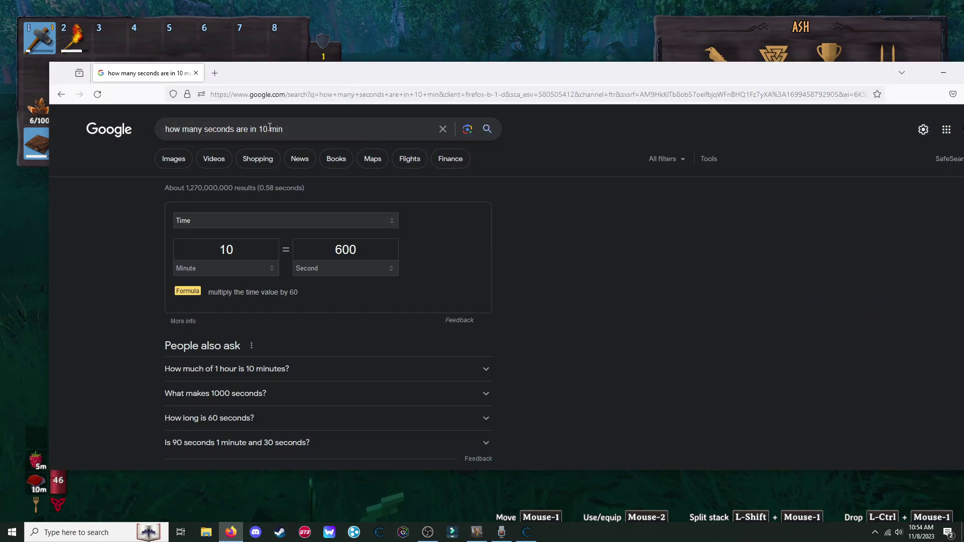
type("4")
key("Return")
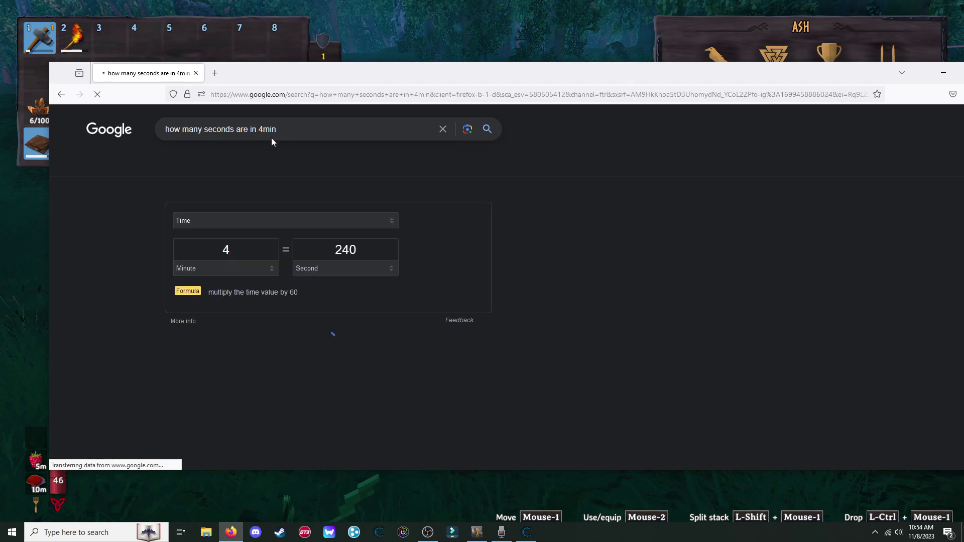
left_click(942, 73)
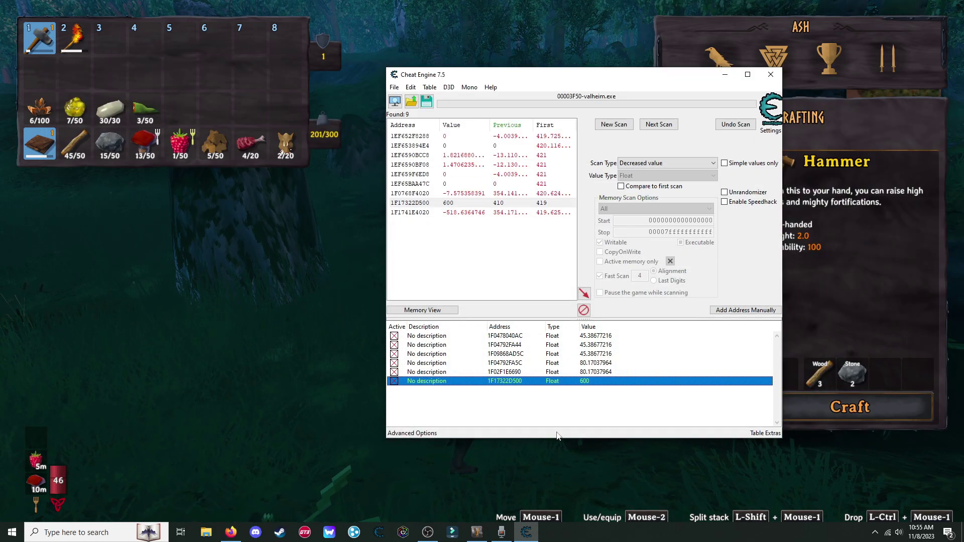
Start a new exact-value Float scan for 240 and narrow the results with repeated decreased-value scans
left_click(613, 124)
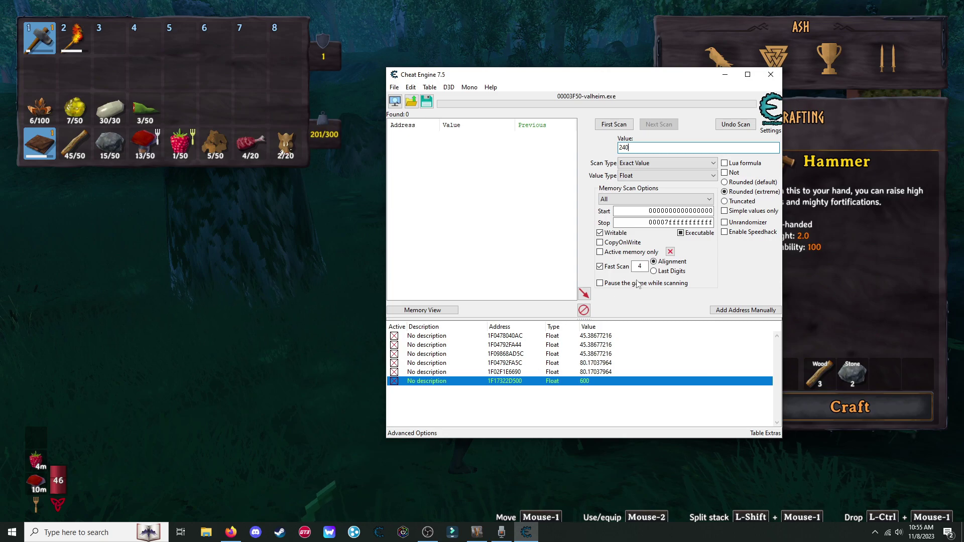
left_click(613, 124)
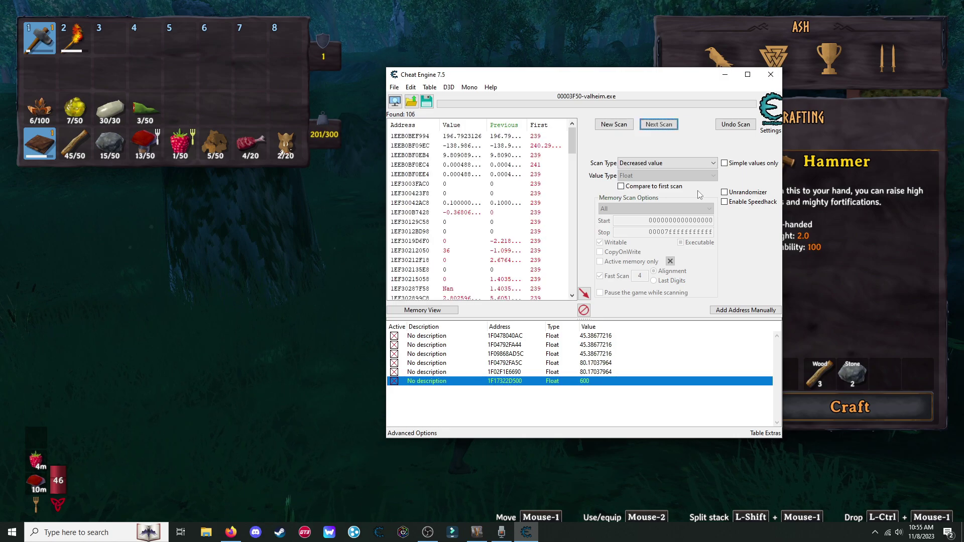
key("ctrl+alt+d")
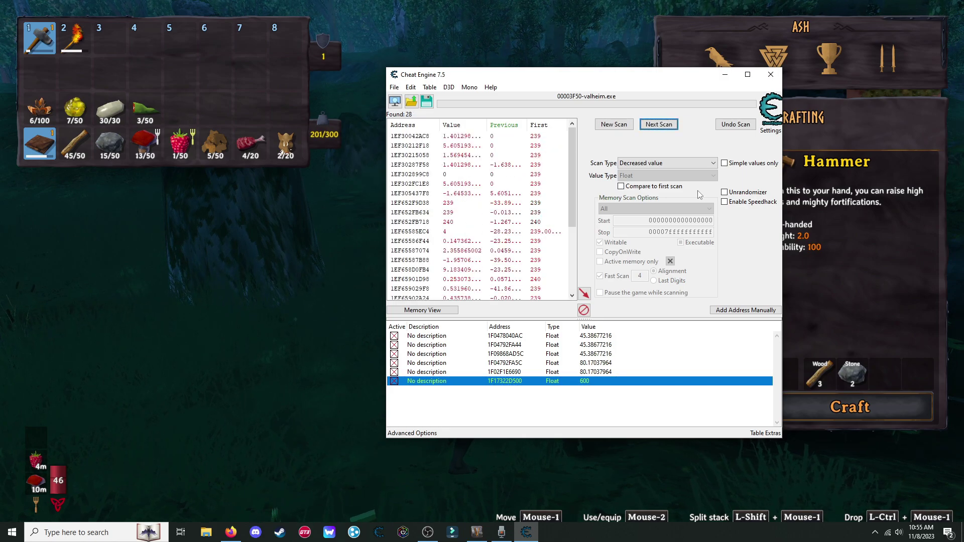
key("ctrl+alt+d")
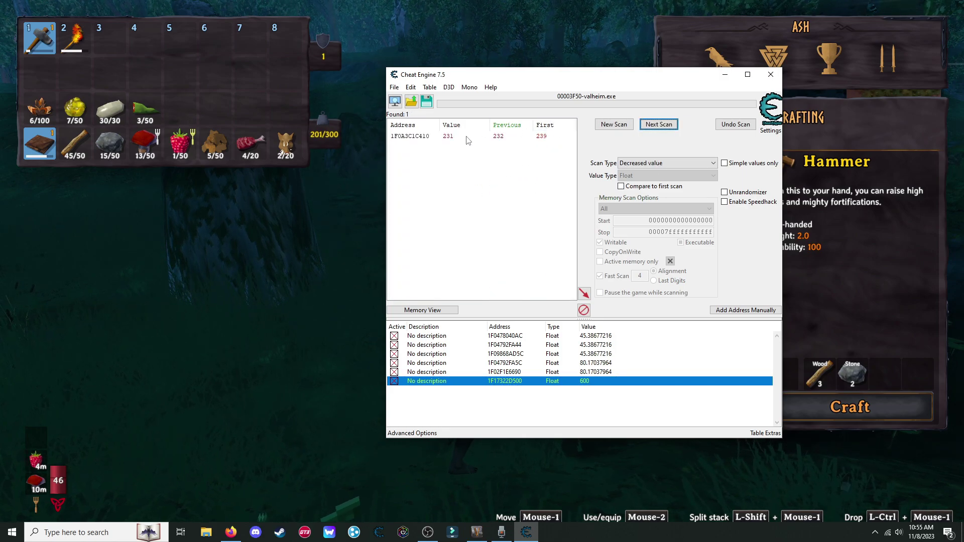
Add the remaining result 1F0A3C1C410 to the address list, freeze it, and set its value to 600
double_click(467, 137)
left_click(394, 390)
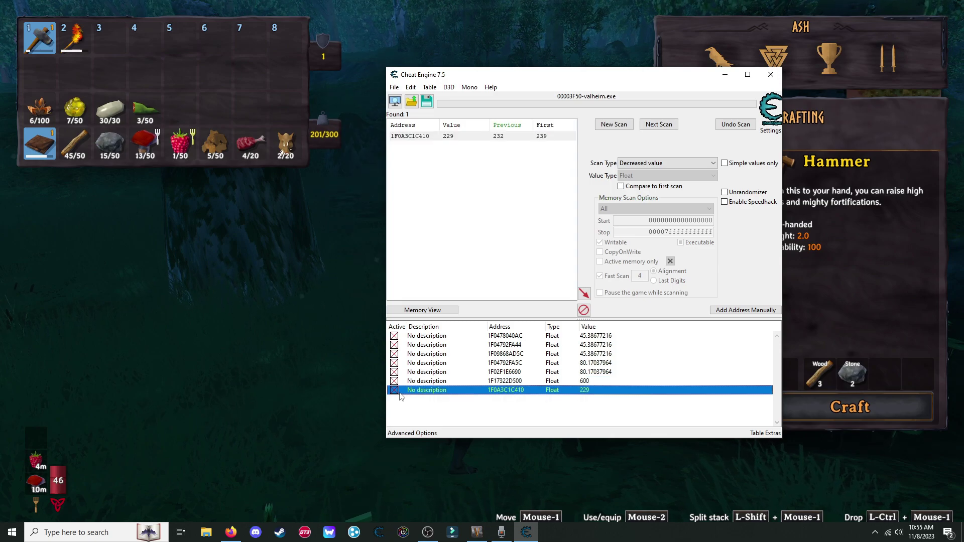
double_click(584, 390)
type("600")
key("Return")
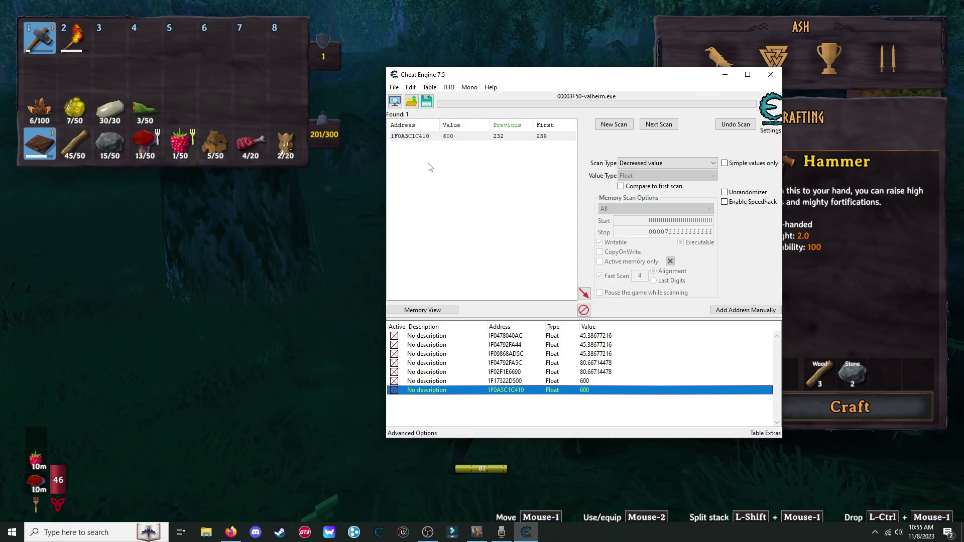
Start a new exact-value Float scan for 201 and drop the 2/20 stack from the Valheim inventory
left_click(621, 130)
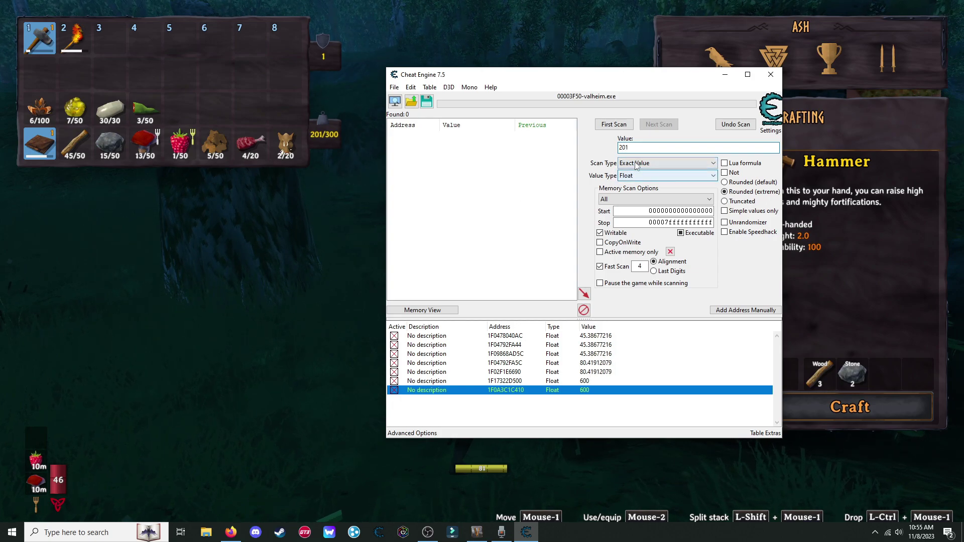
left_click(618, 128)
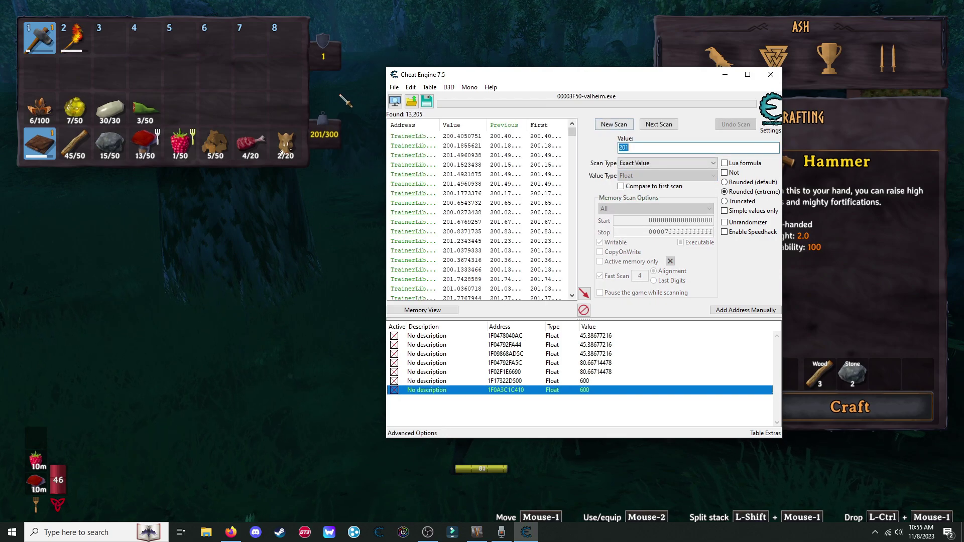
left_click(288, 147)
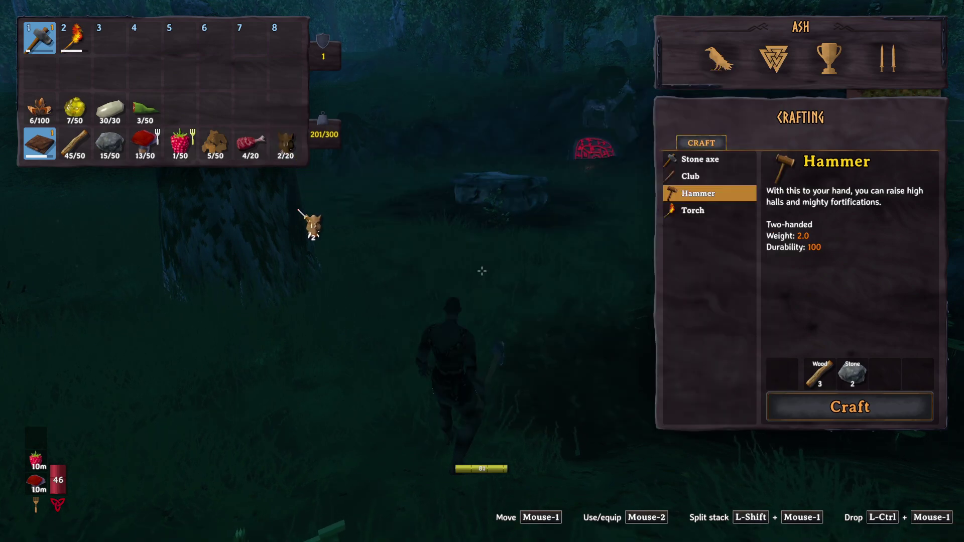
left_click(300, 214)
key("super")
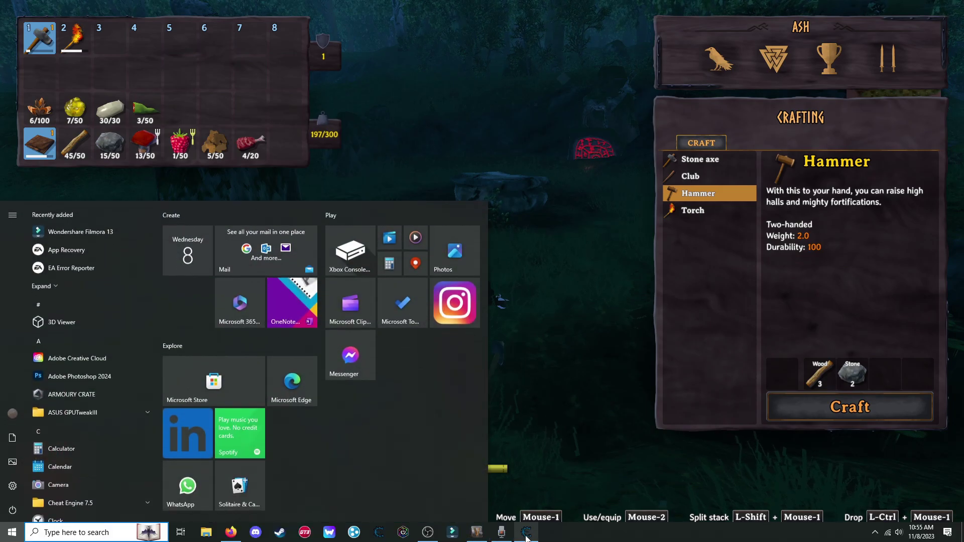
Return to Cheat Engine and narrow the carry weight results with a decreased-value scan
left_click(526, 531)
left_click(652, 163)
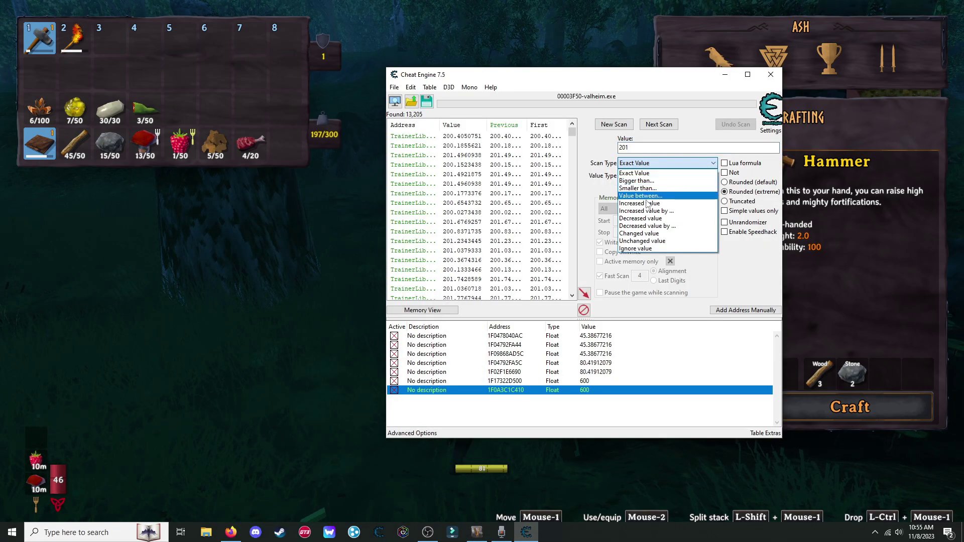
left_click(646, 218)
left_click(658, 125)
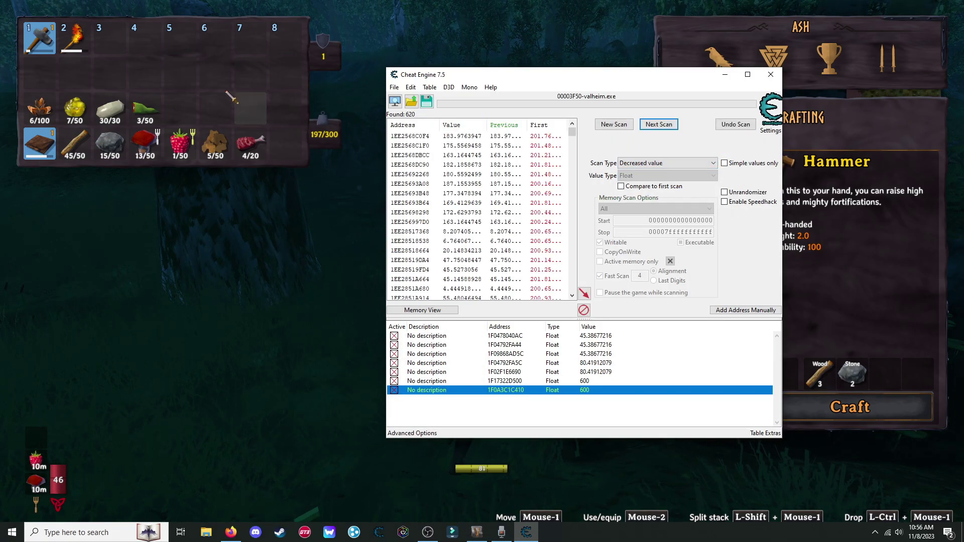
Drop the 5/50 leather scraps in Valheim and return to Cheat Engine for another decreased-value scan
left_click(216, 110)
left_click(218, 147)
left_click(245, 213)
key("super")
left_click(526, 531)
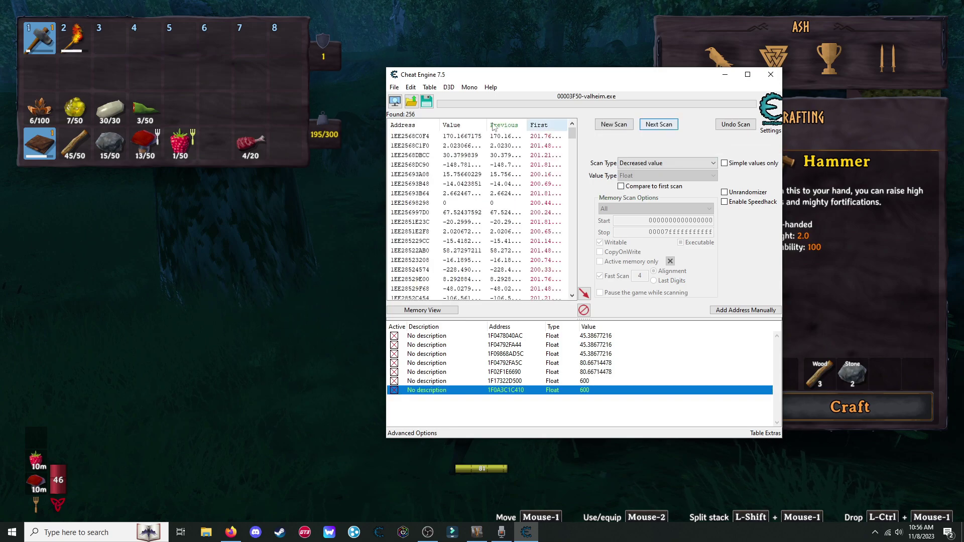
Drop the raspberries and the 30/30 stack from the Valheim inventory, and narrow the results with another decreased-value scan
left_click(215, 107)
key("super")
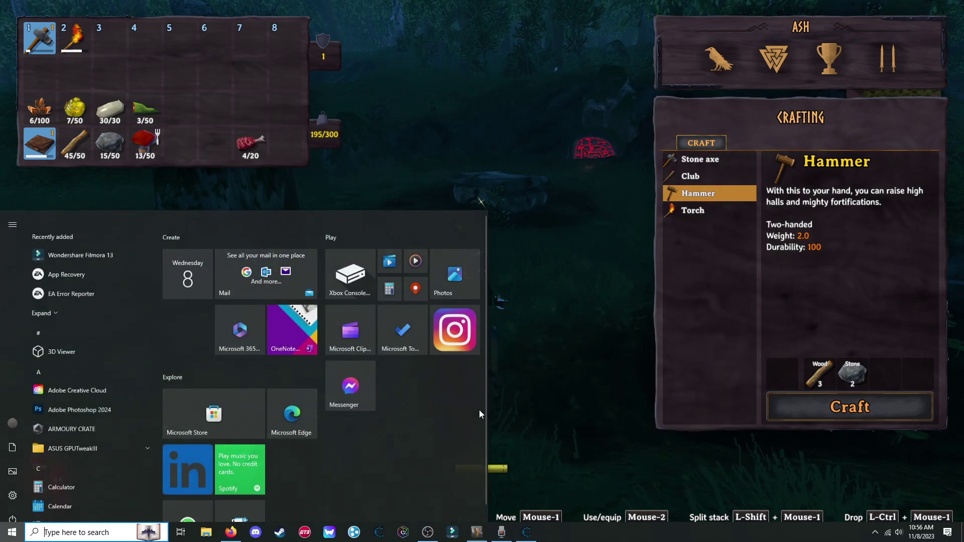
key("super")
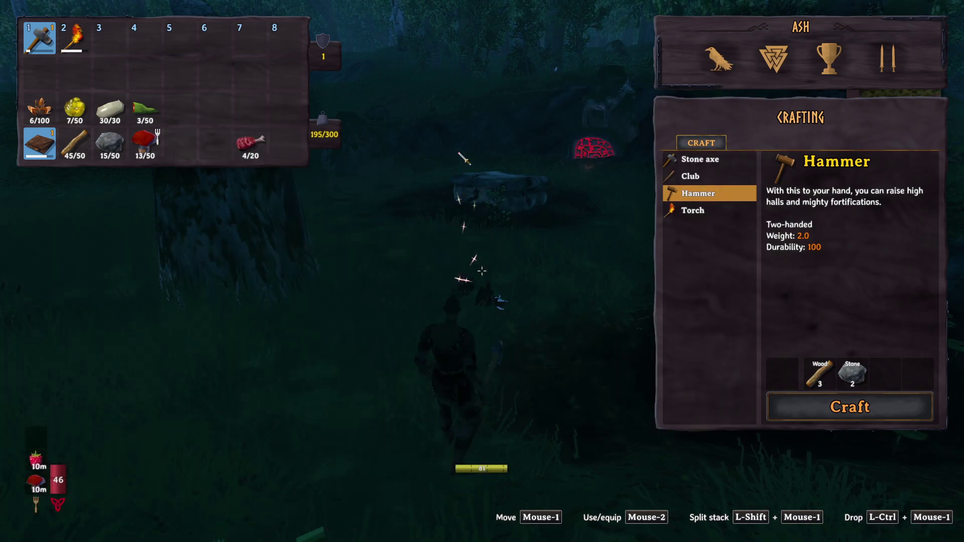
left_click(113, 113)
left_click(353, 266)
key("super")
left_click(526, 532)
left_click(658, 125)
Drop the yellow 7/50 stack in Valheim and run one more decreased-value scan in Cheat Engine
left_click(206, 101)
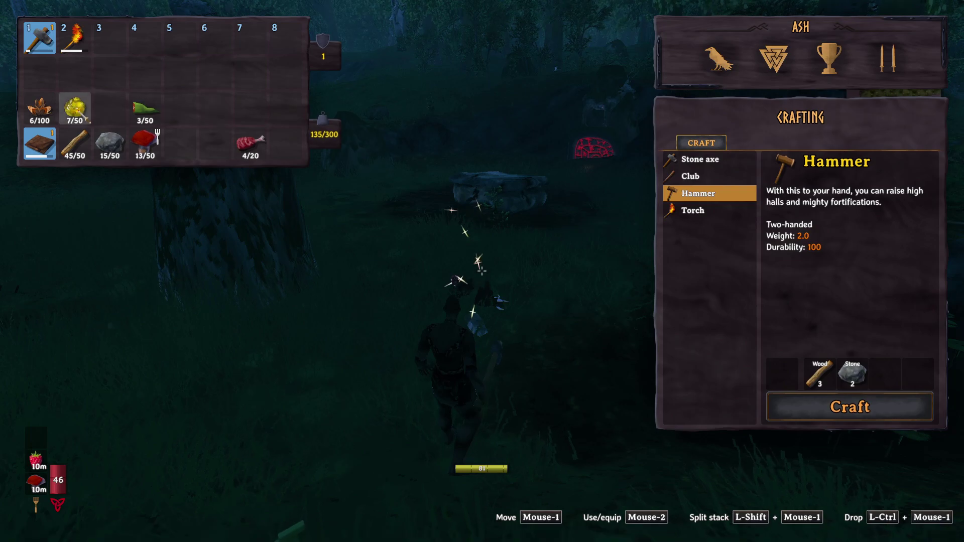
left_click(76, 110)
left_click(132, 183)
key("super")
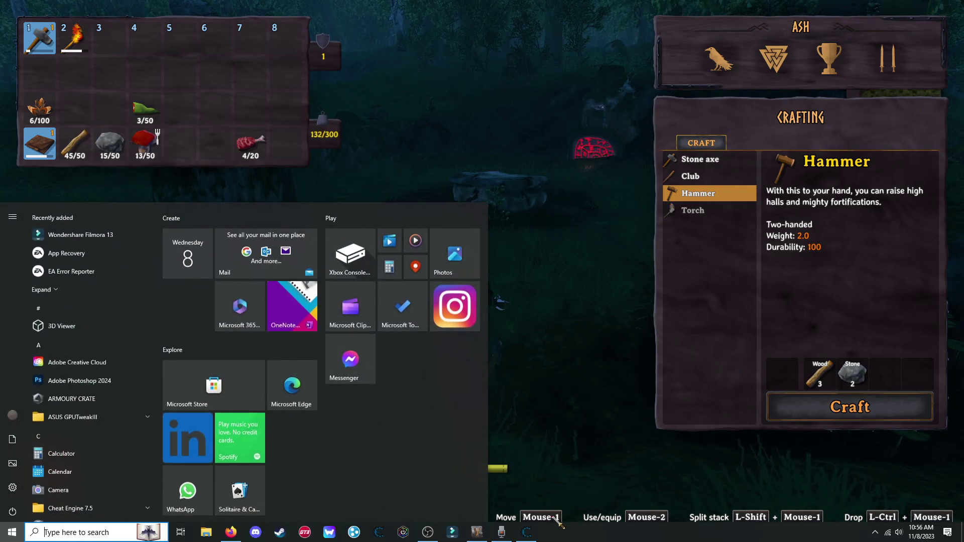
left_click(526, 531)
left_click(657, 125)
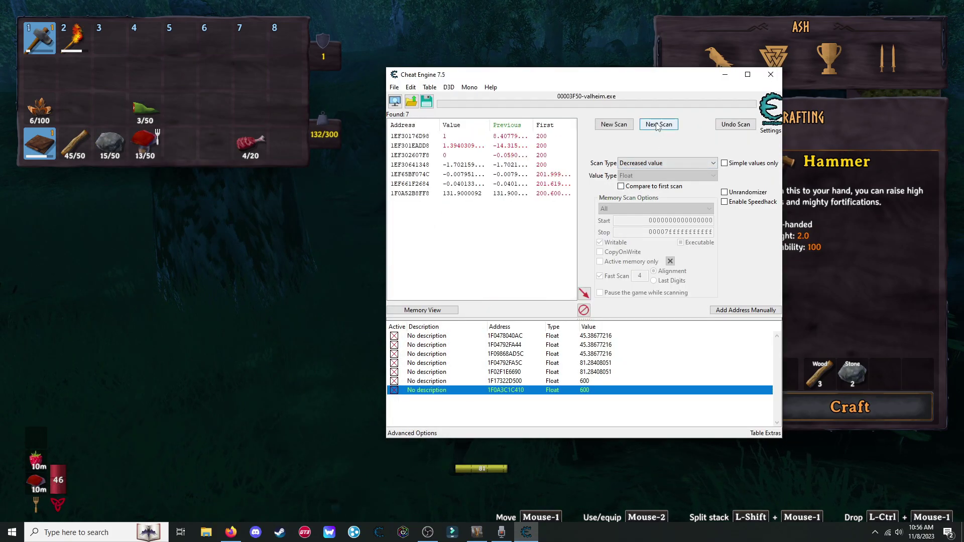
Add the result 1F0A52B8FF8 to the address list, freeze it at 0, and switch back to Valheim
double_click(440, 194)
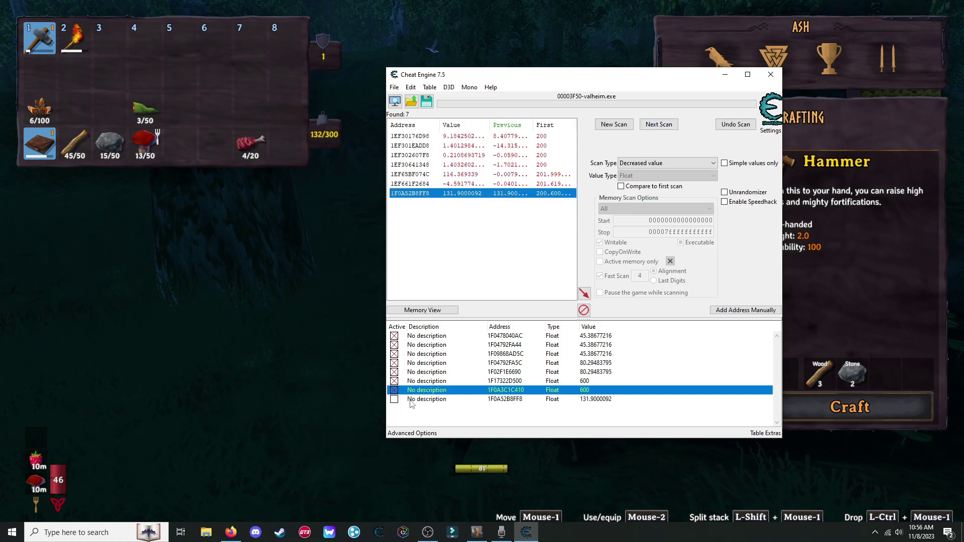
left_click(394, 399)
double_click(596, 399)
type("0")
left_click(541, 287)
key("alt+Tab")
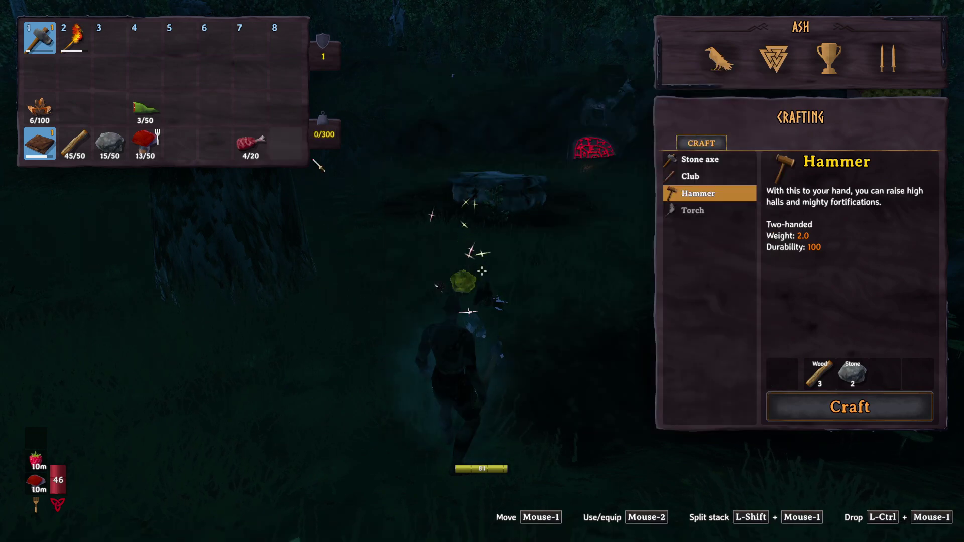
Walk over the dropped items to pick them up again and check the carry weight in the inventory
key("Tab")
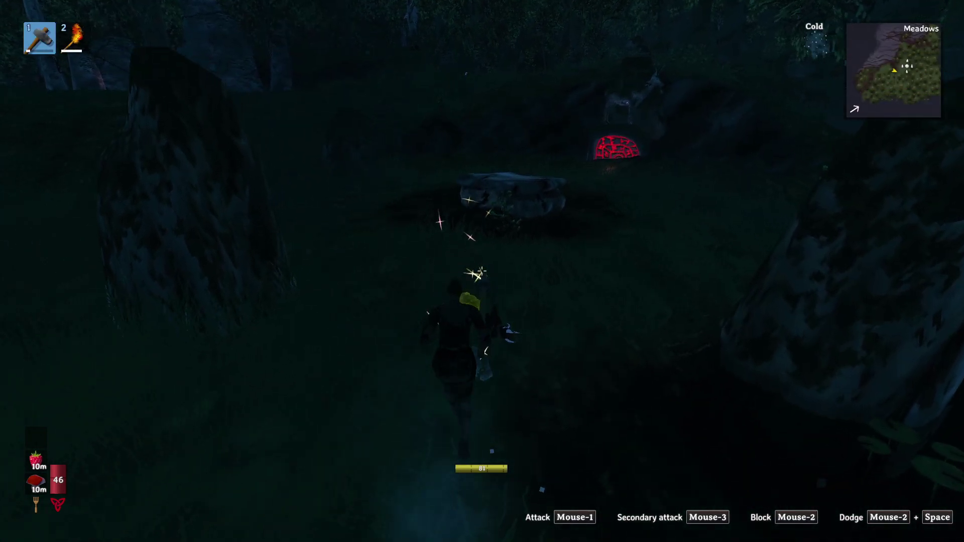
key("w")
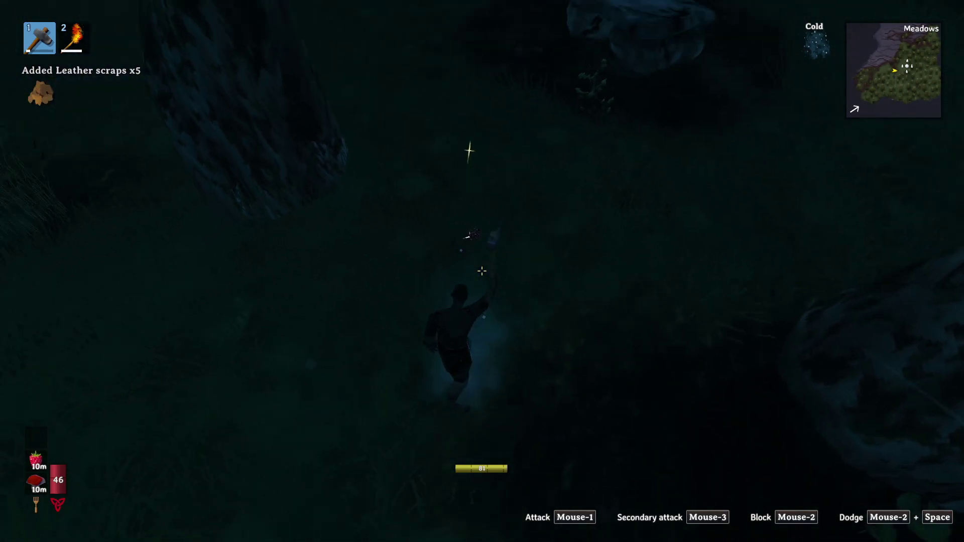
key("Tab")
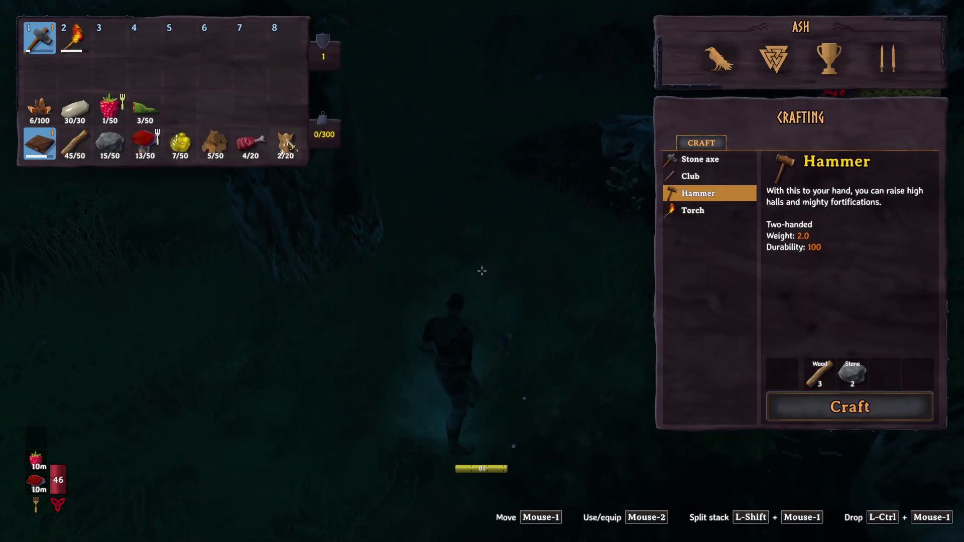
key("Tab")
key("w")
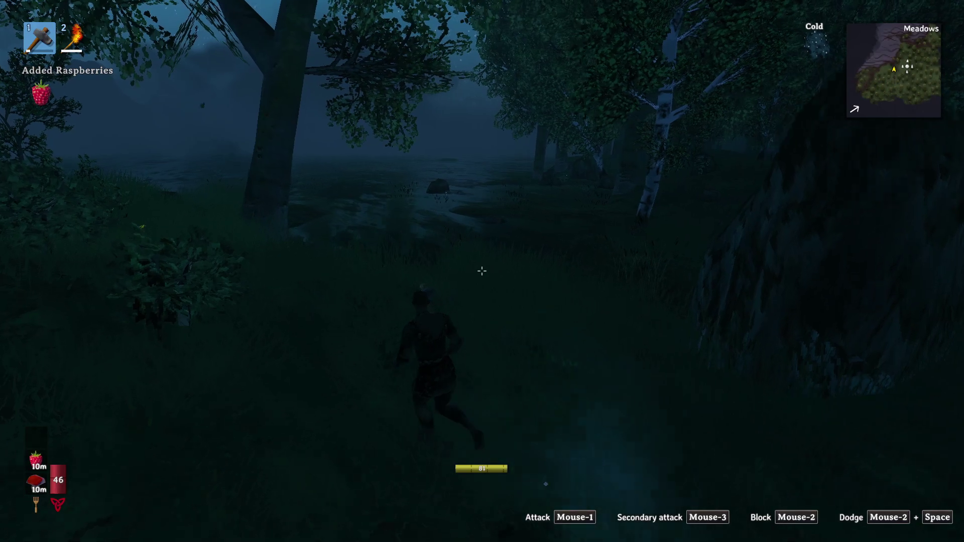
Move the leather scraps up one inventory slot and start a new exact-value 4 Bytes scan for 50 in Cheat Engine
key("Tab")
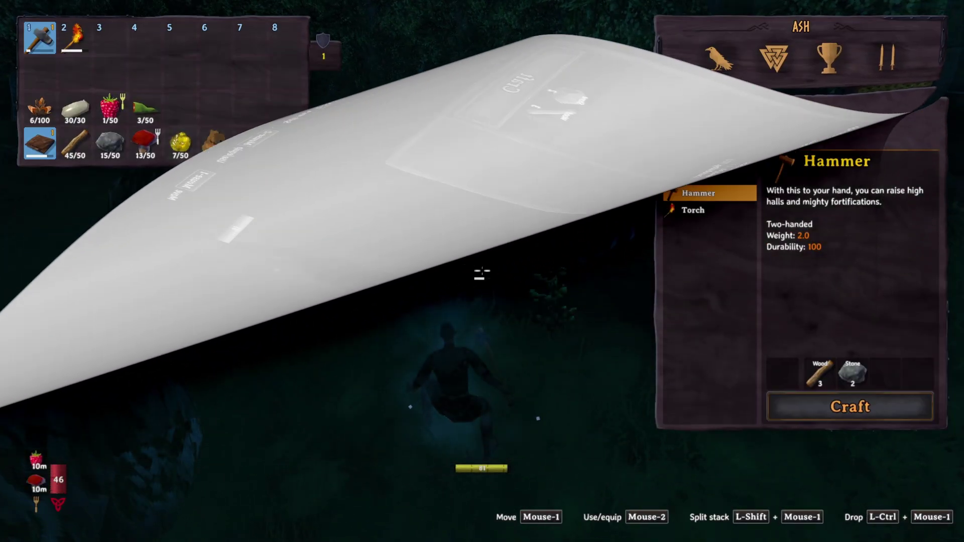
left_click_drag(215, 155, 221, 123)
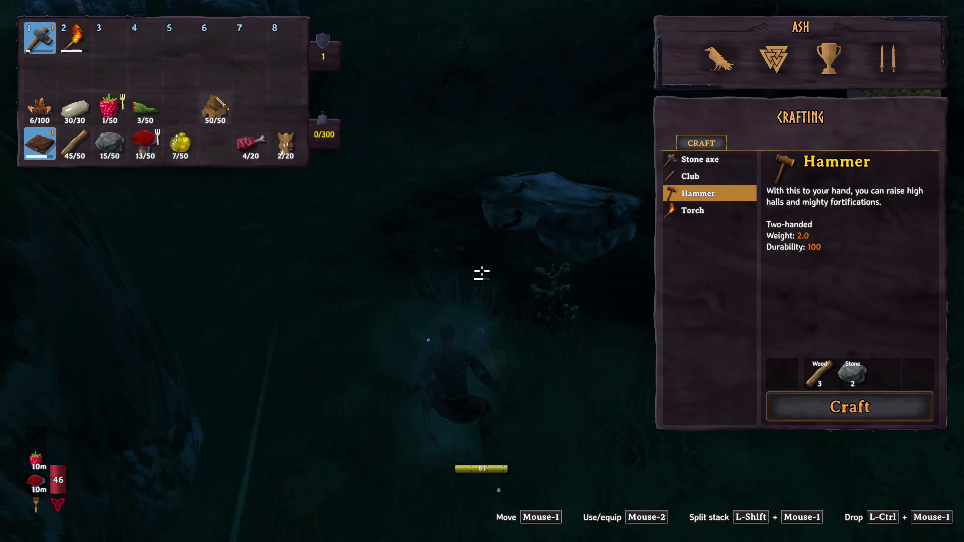
key("super")
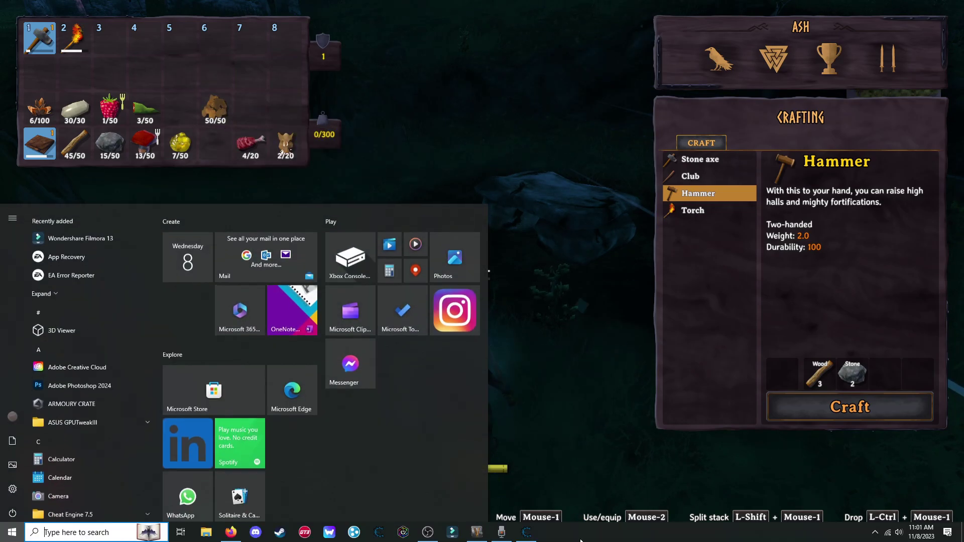
left_click(526, 532)
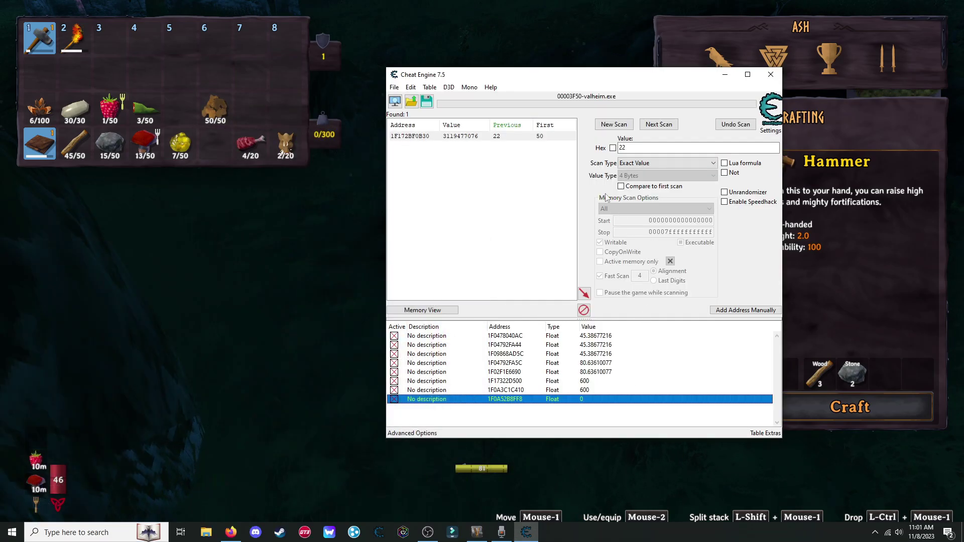
left_click(614, 125)
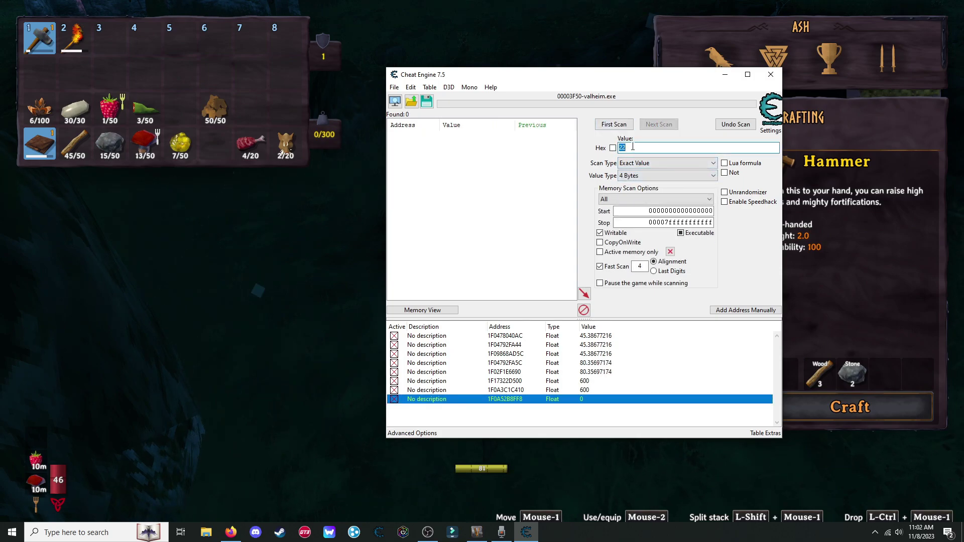
left_click(614, 125)
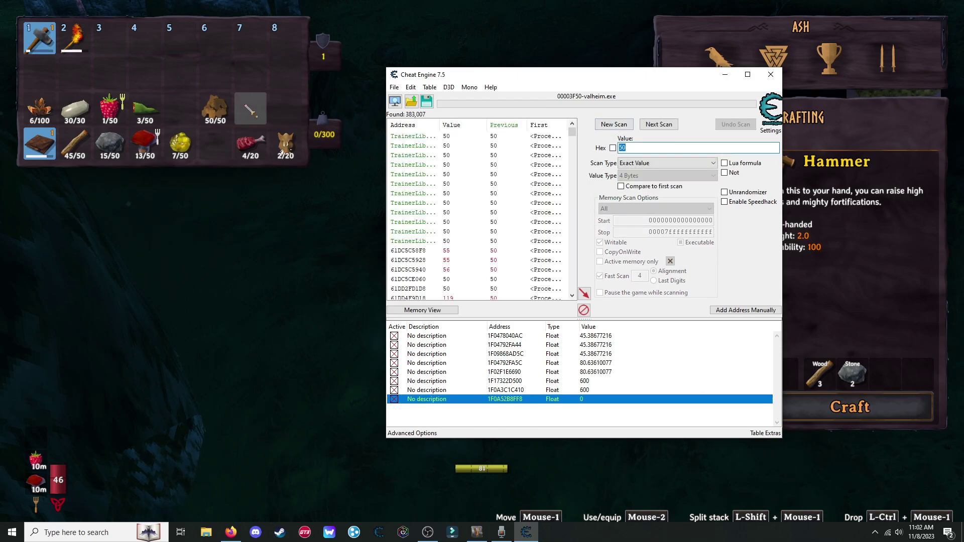
Split the leather scraps in Valheim, drop 25 of them, and rescan for the exact value 25
left_click(243, 108)
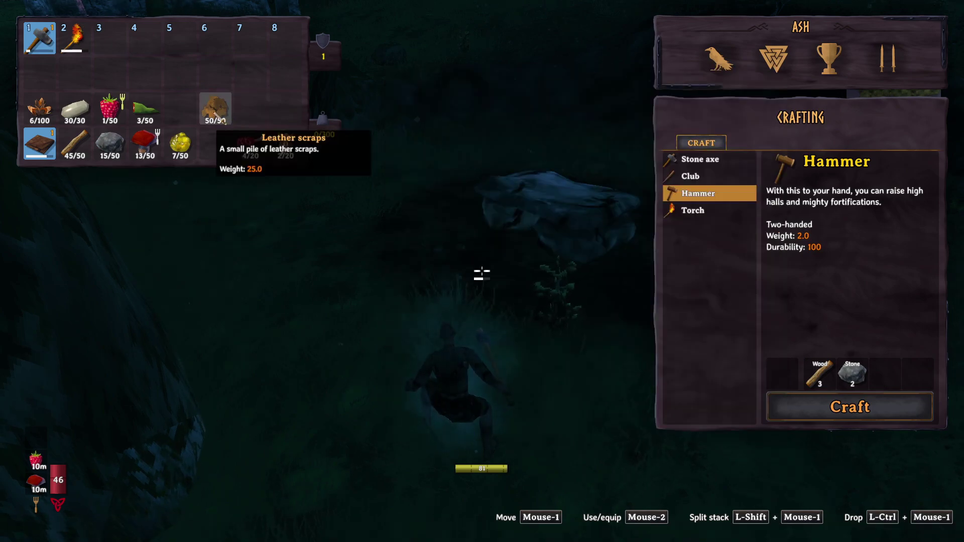
left_click(216, 111, "shift")
left_click(201, 205)
left_click(271, 255)
key("super")
left_click(527, 534)
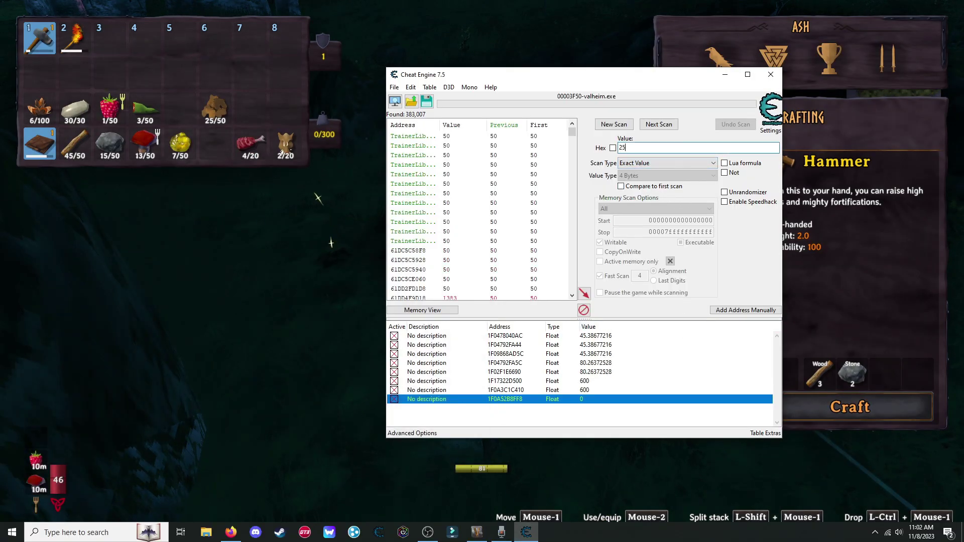
left_click(662, 126)
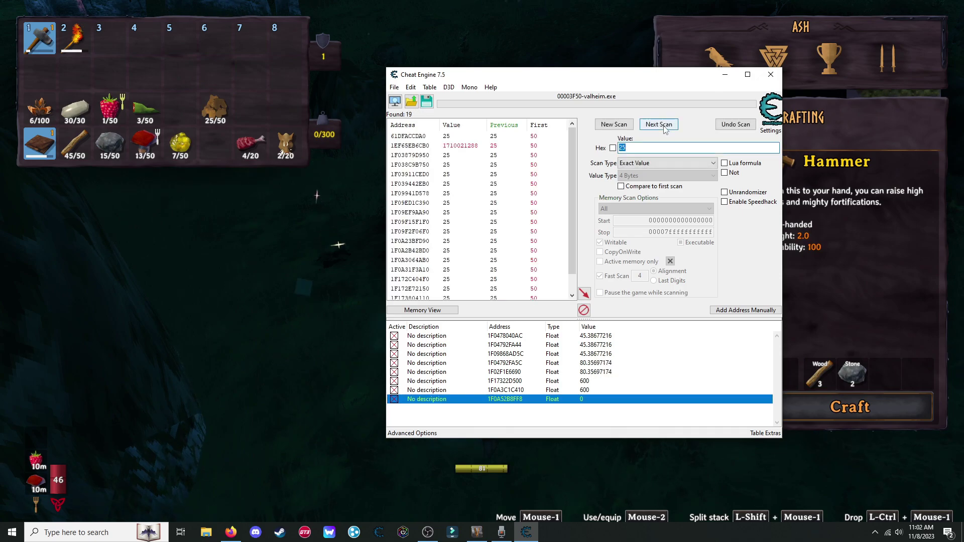
Narrow the leather scraps results with repeated unchanged-value scans
left_click(665, 164)
left_click(648, 250)
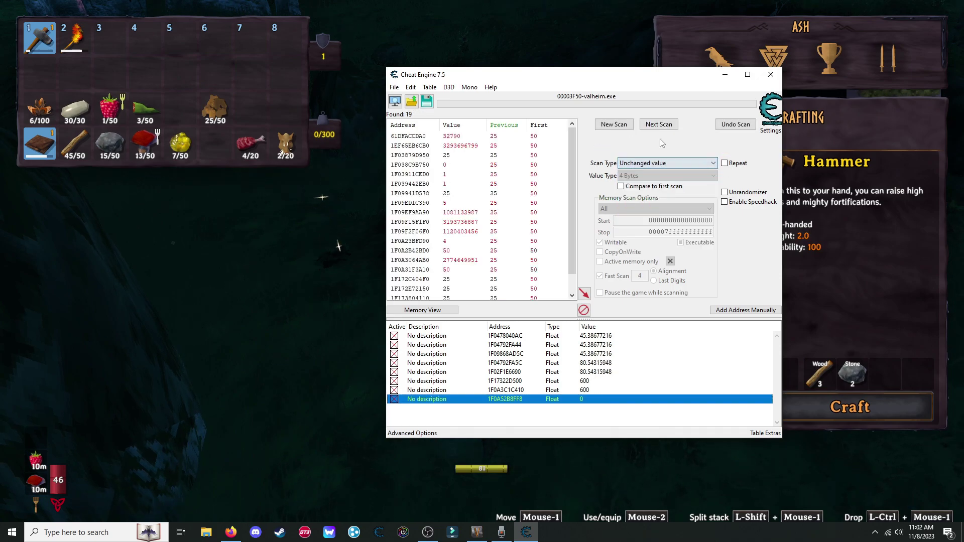
left_click(658, 126)
left_click(657, 125)
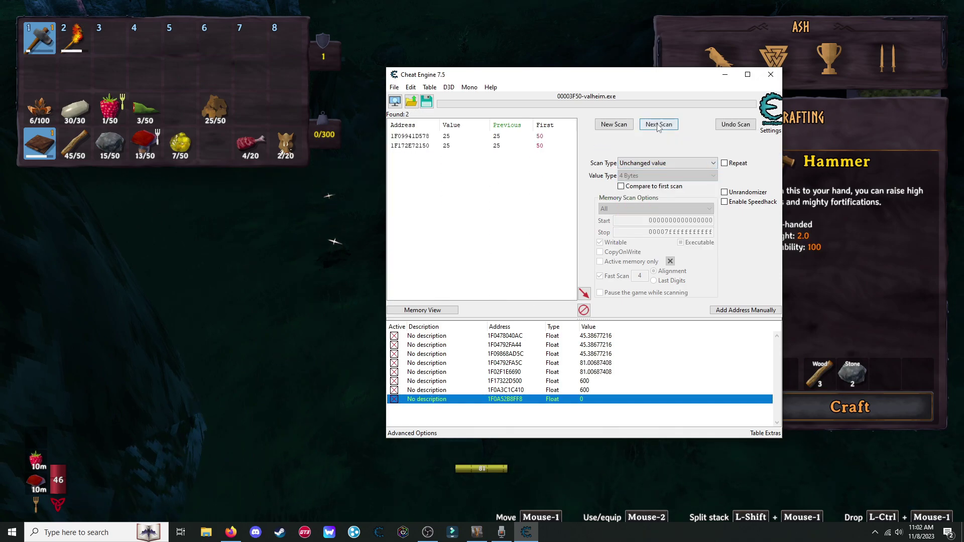
Add the result 1F09941D578 to the address list, set its value to 50, and switch back to Valheim
double_click(450, 137)
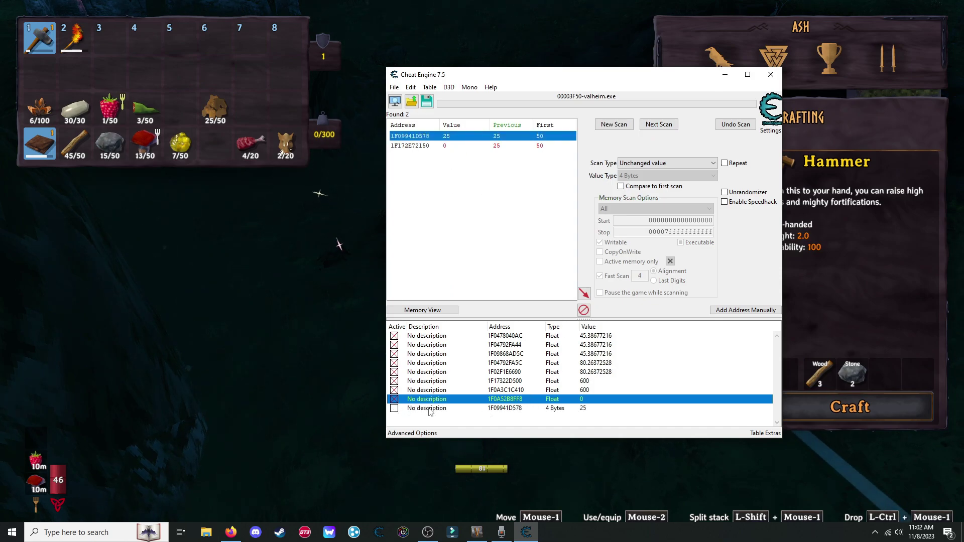
double_click(584, 409)
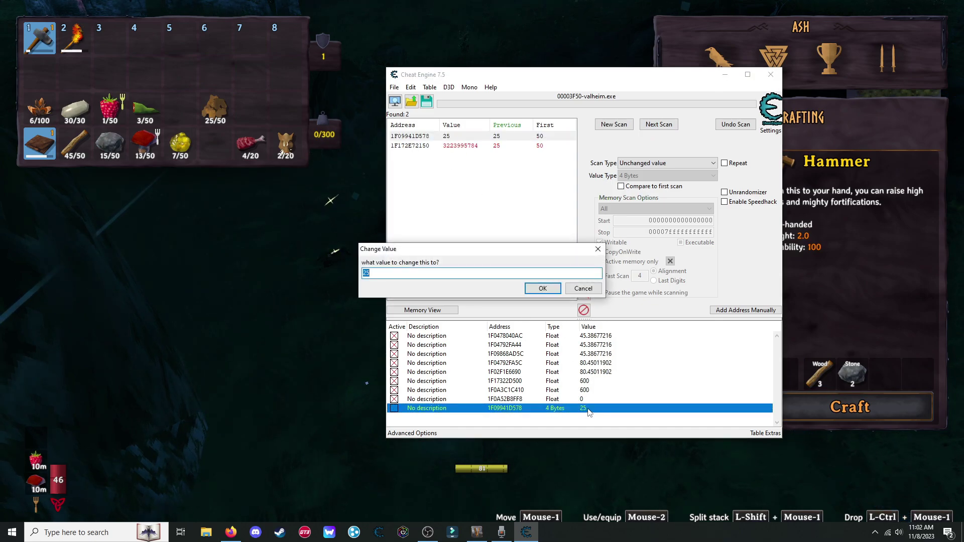
left_click(542, 288)
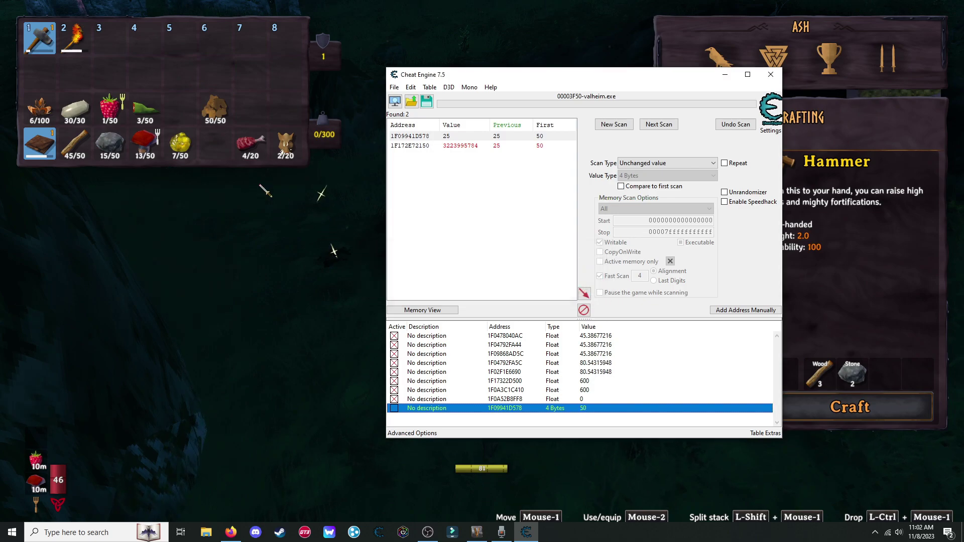
left_click(317, 190)
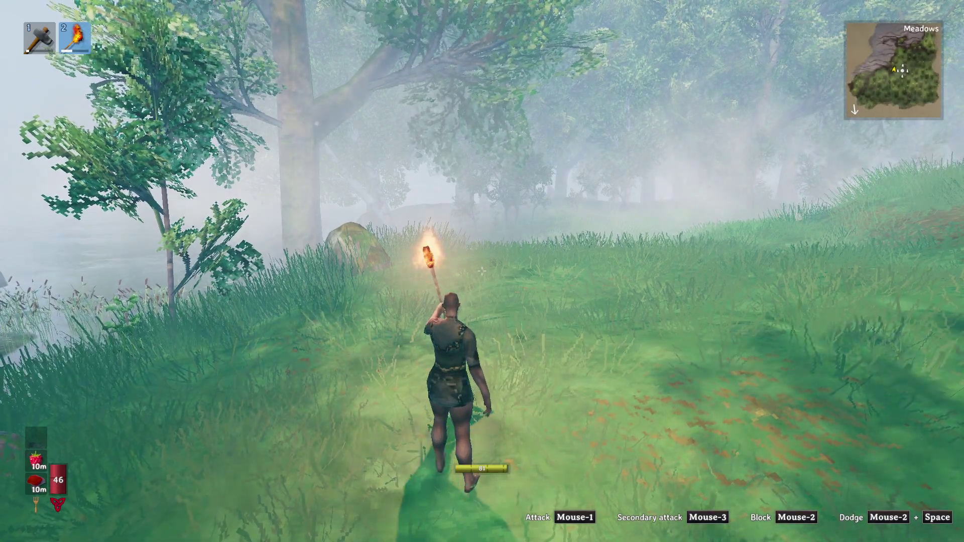
Put away the torch, open the inventory, and select the Stone axe crafting recipe
key("2")
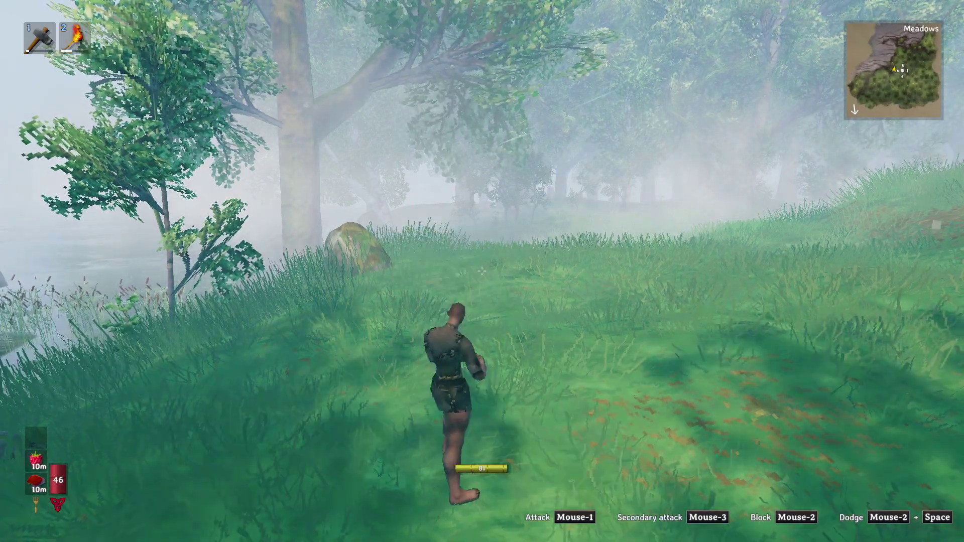
key("Tab")
left_click(699, 160)
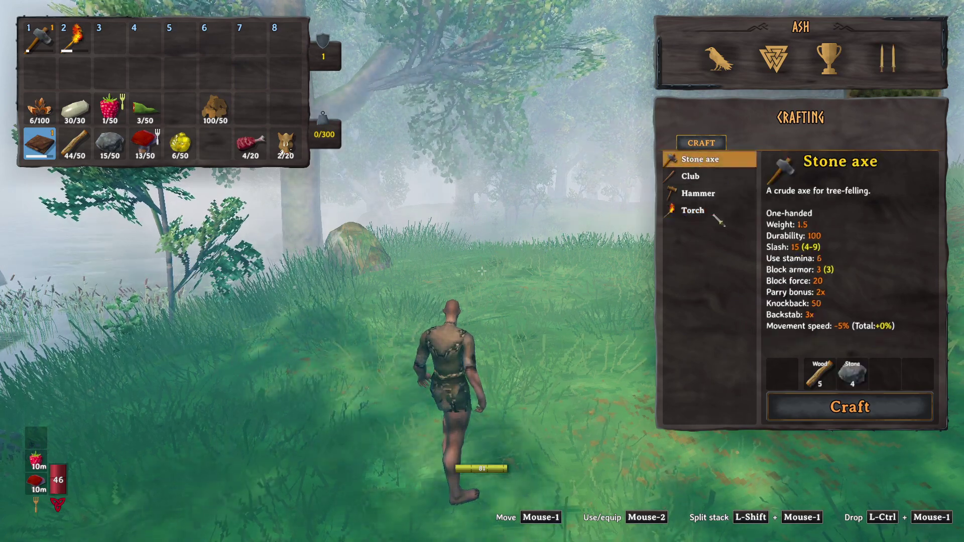
Craft the Stone axe, close the inventory, and equip the new axe from slot 3
left_click(848, 407)
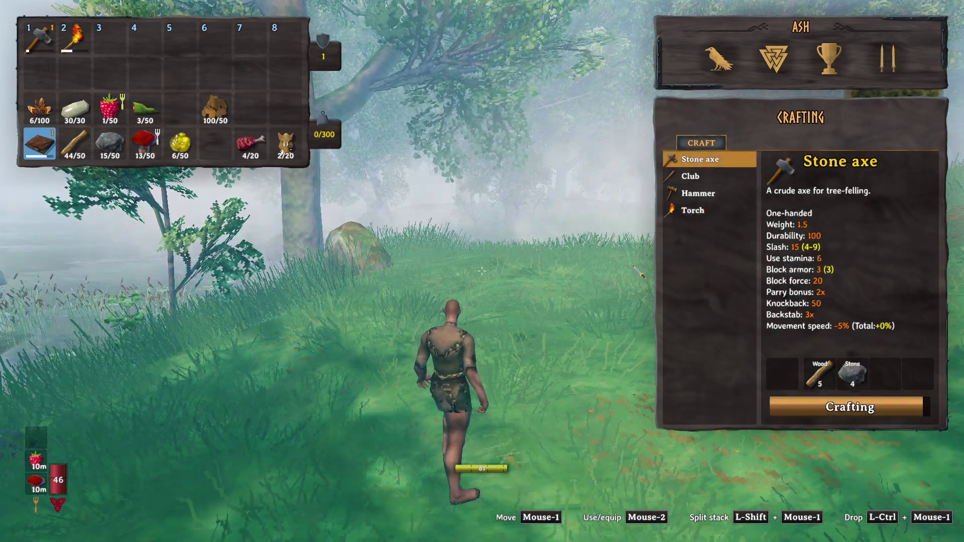
key("Tab")
key("3")
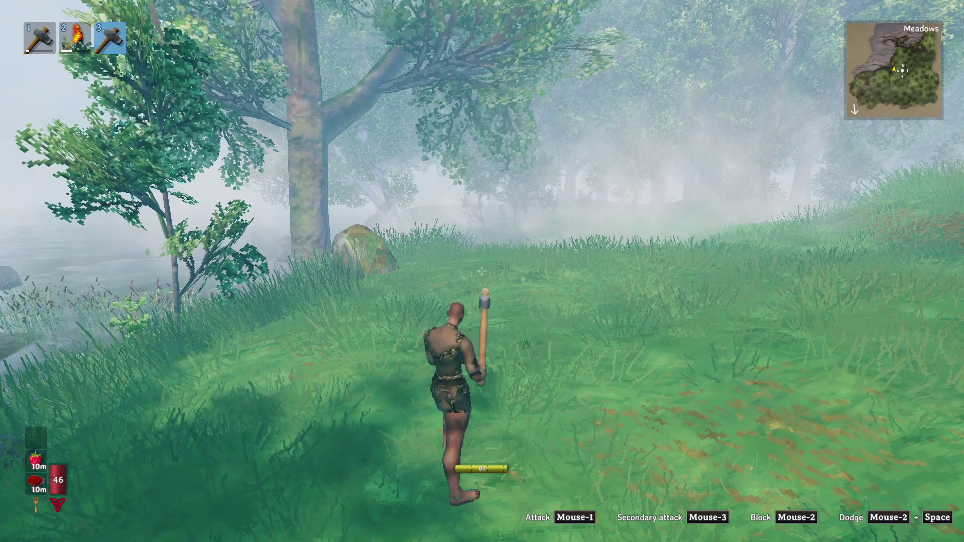
Switch to Cheat Engine and delete the four unfrozen addresses, 1EE23C9D0E0 through 1EE25869CF0, from the address list
key("super")
left_click(529, 534)
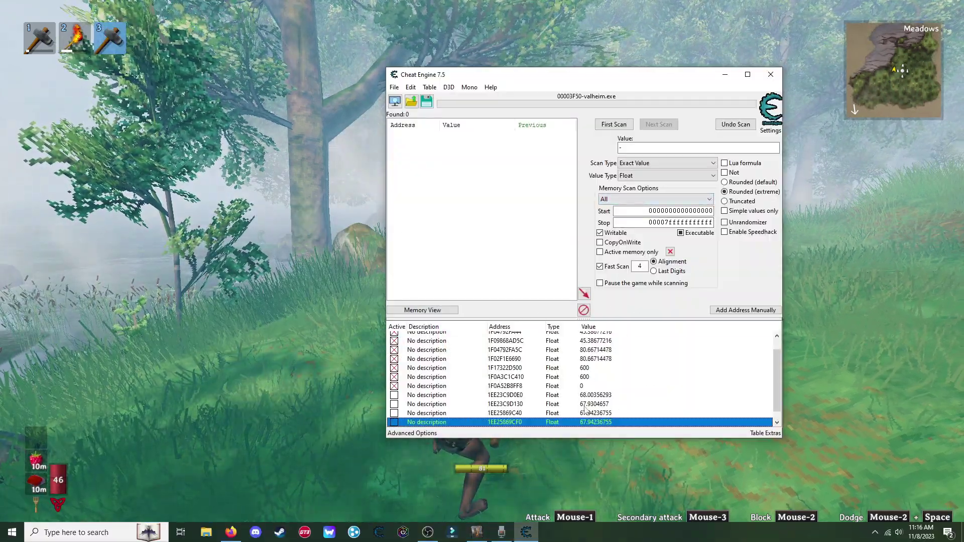
left_click(594, 395, "shift")
key("Delete")
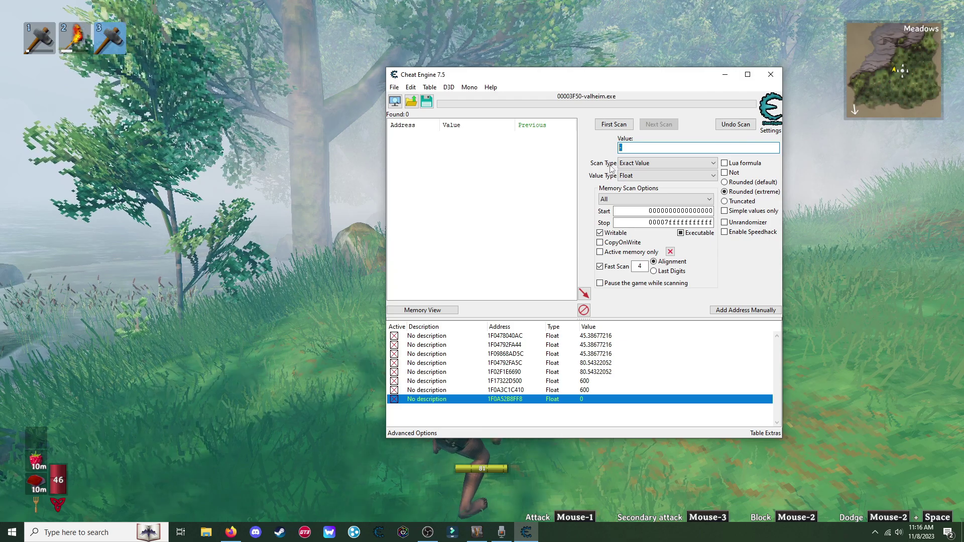
Run a first Float scan for an unknown initial value and return to Valheim
left_click(662, 162)
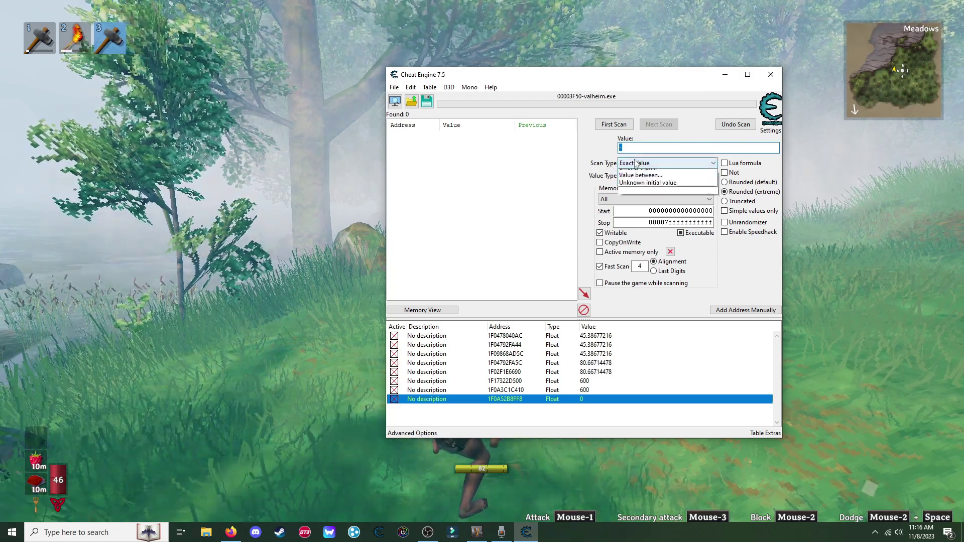
left_click(643, 201)
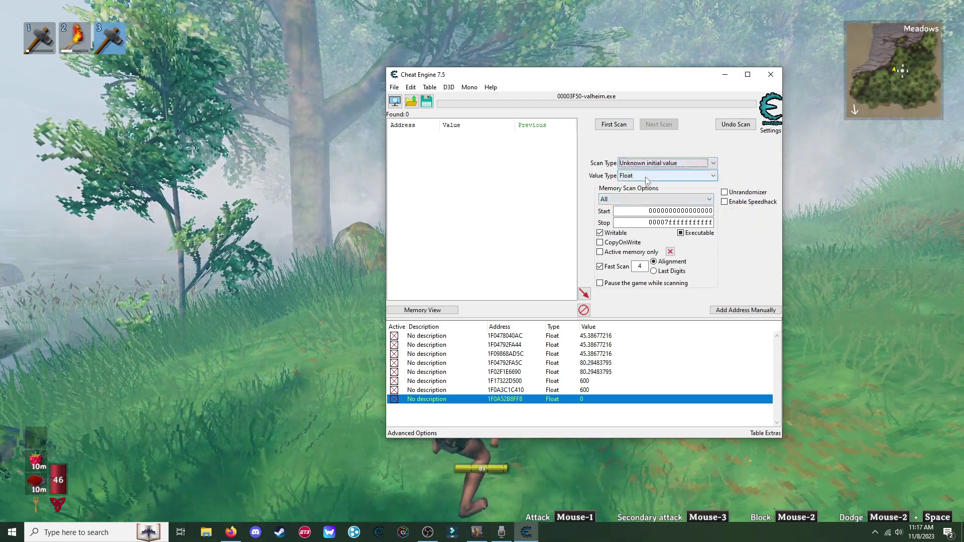
left_click(613, 126)
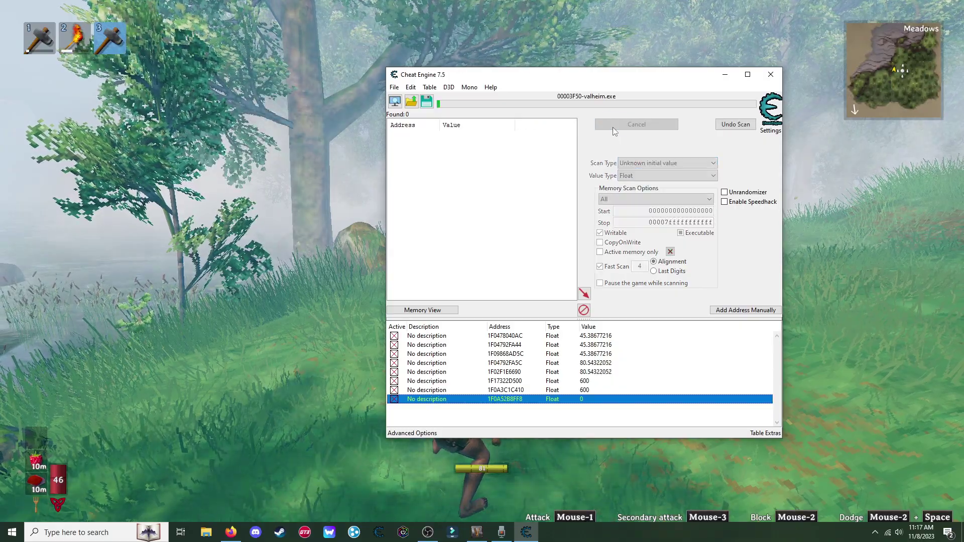
left_click(604, 57)
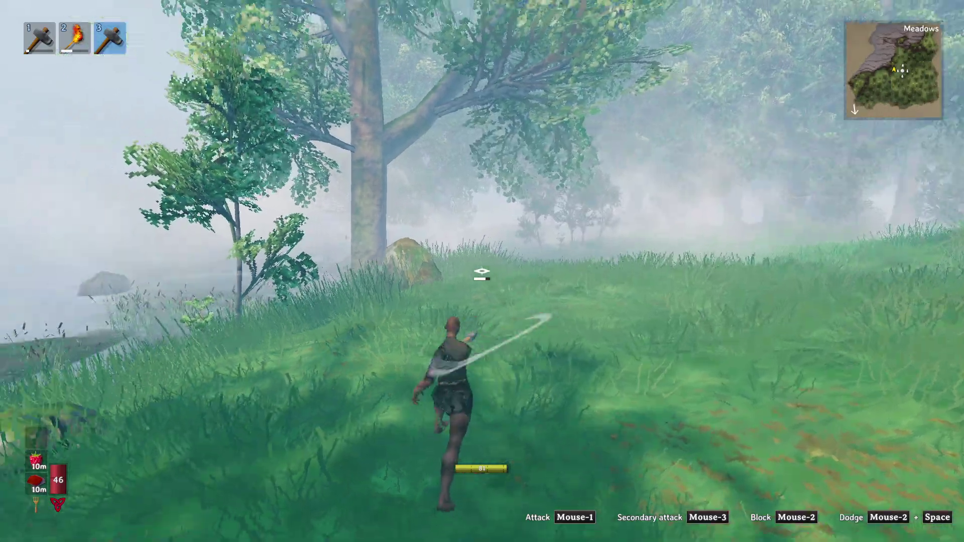
Walk to the large beech at the water's edge and chop it down with the new stone axe
key("w")
key("w")
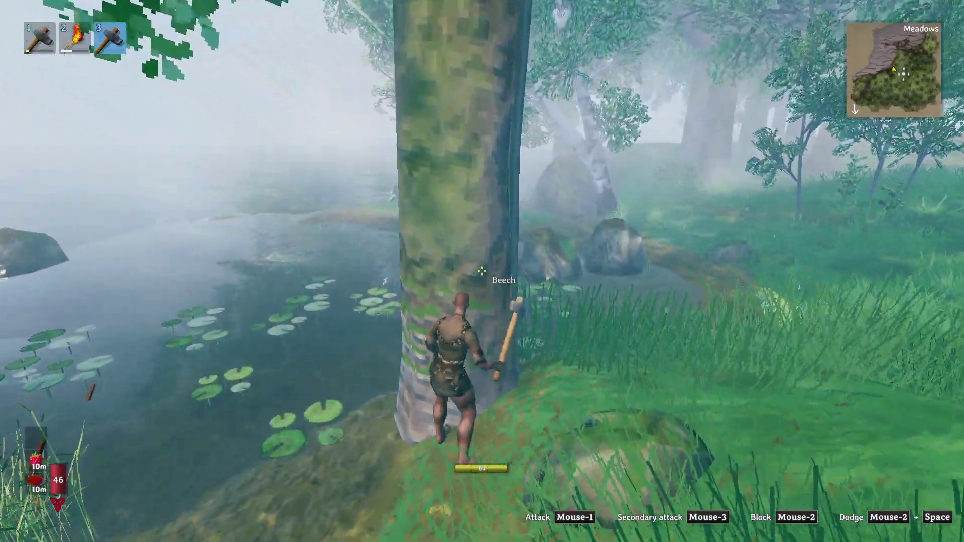
left_click(482, 271)
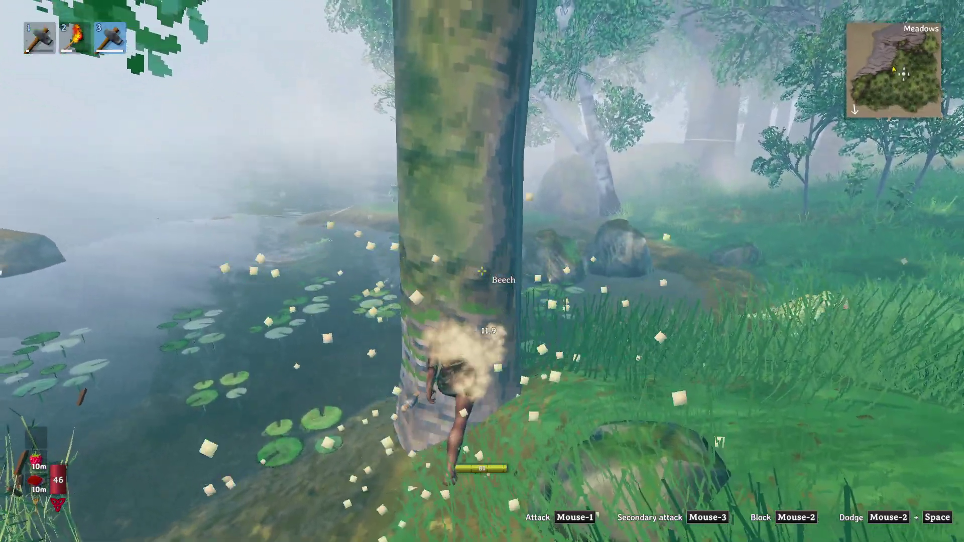
left_click(482, 271)
left_click(482, 271)
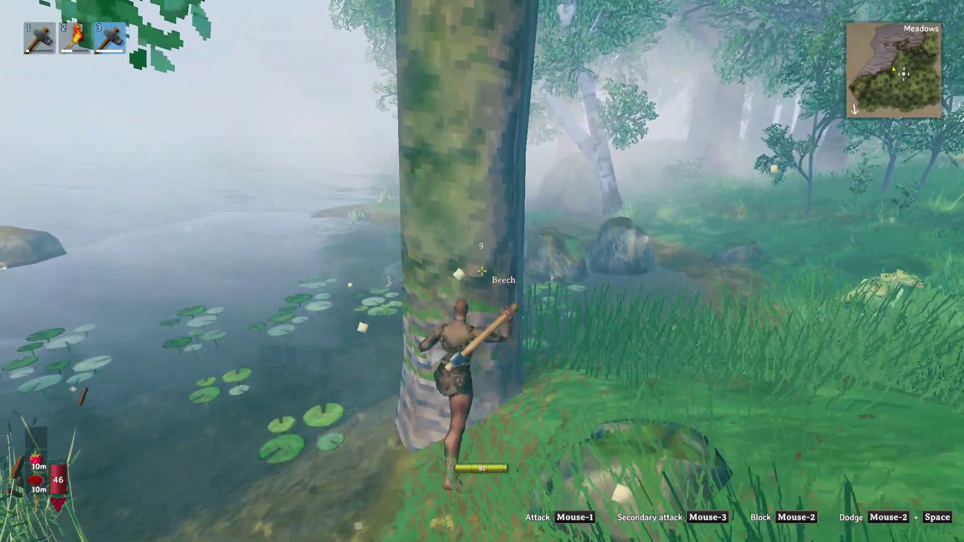
left_click(482, 271)
left_click(482, 271)
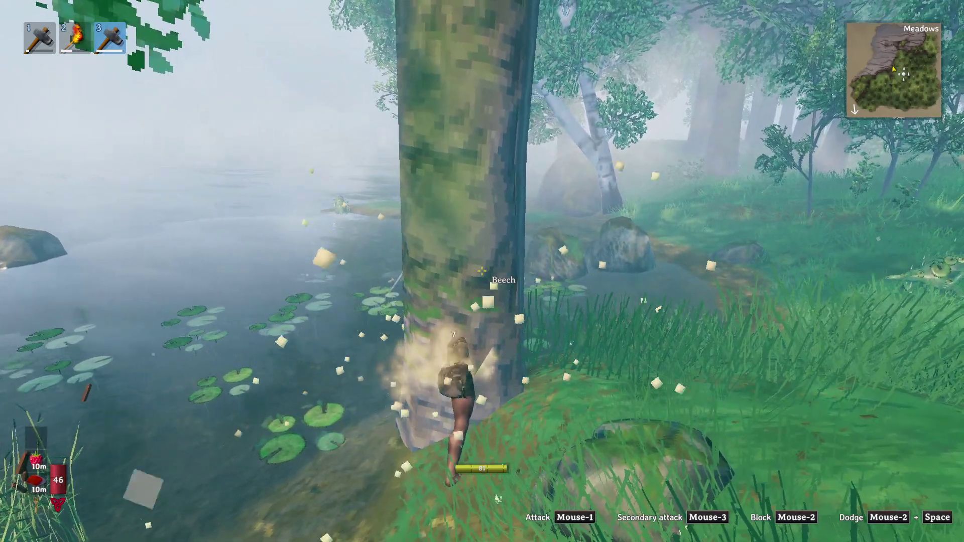
left_click(481, 271)
left_click(482, 271)
left_click(482, 271)
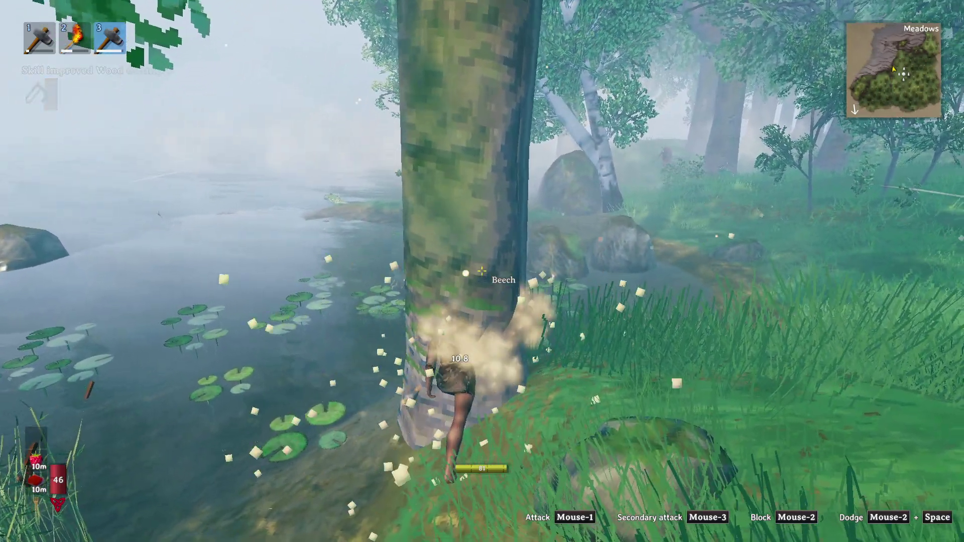
left_click(482, 271)
left_click(482, 271)
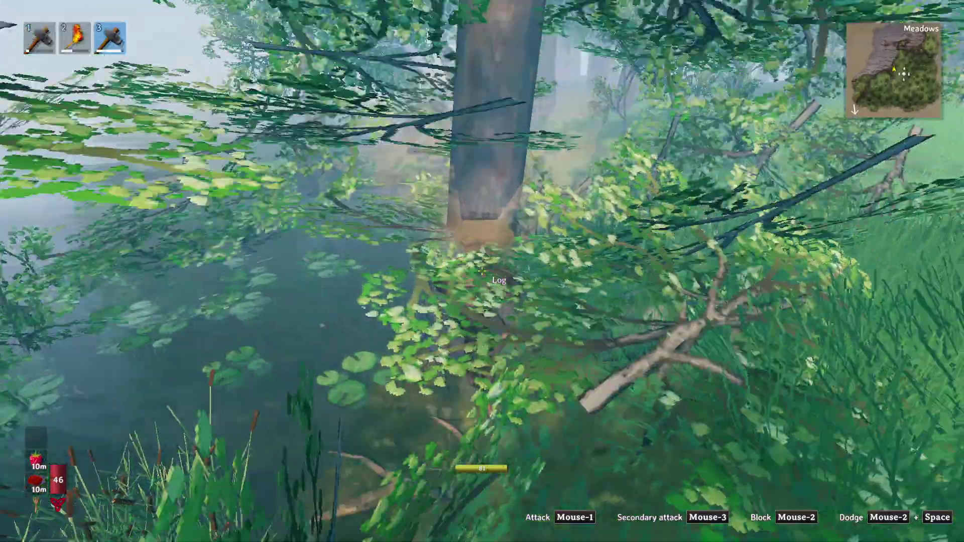
Strike the remaining beech stump repeatedly with the stone axe to wear down its durability
left_click(482, 271)
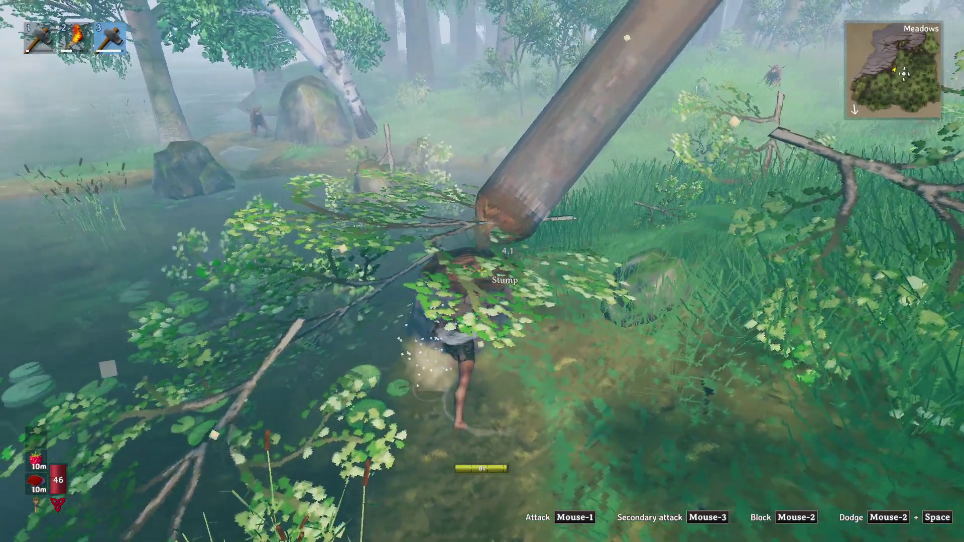
left_click(482, 271)
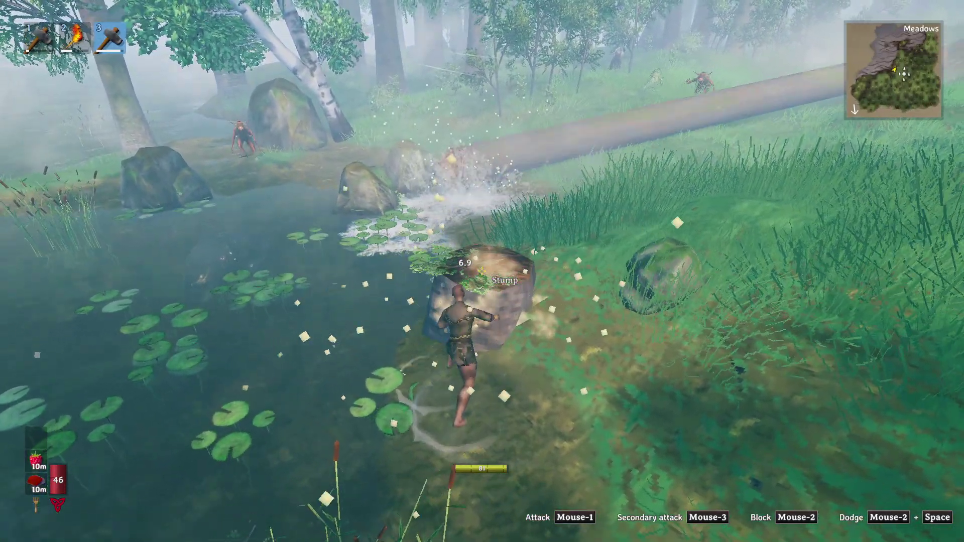
left_click(482, 271)
left_click(482, 271)
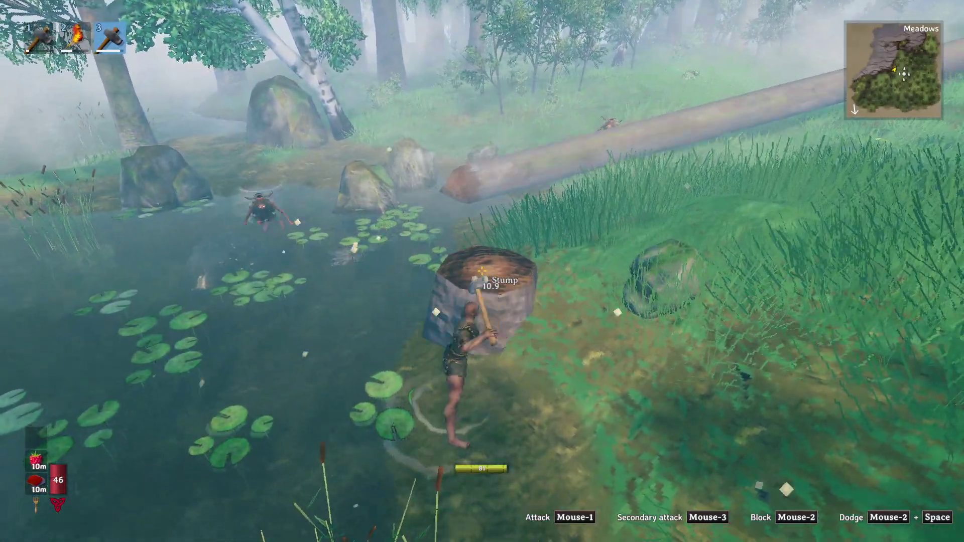
left_click(482, 271)
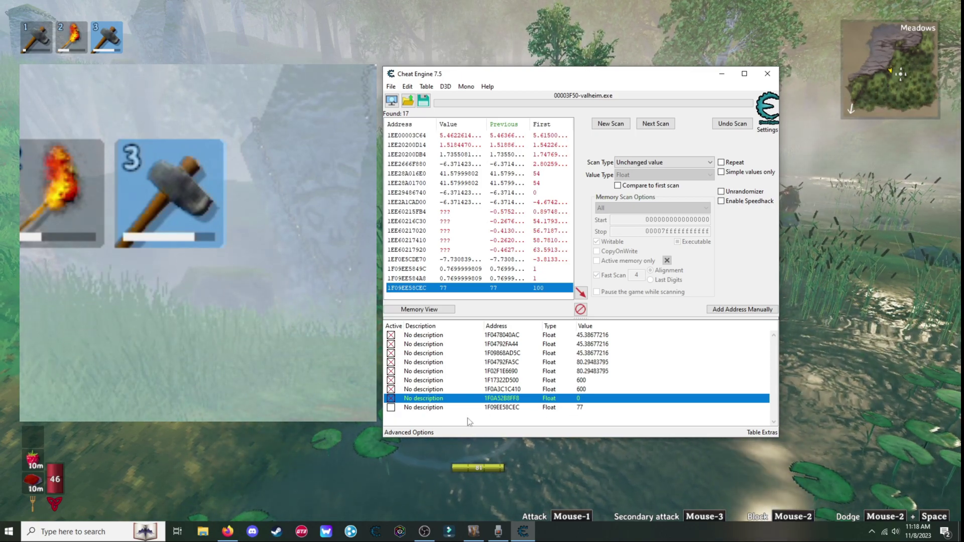
Set the value of the axe durability address 1F09EE58CEC to 100 in Cheat Engine
double_click(594, 408)
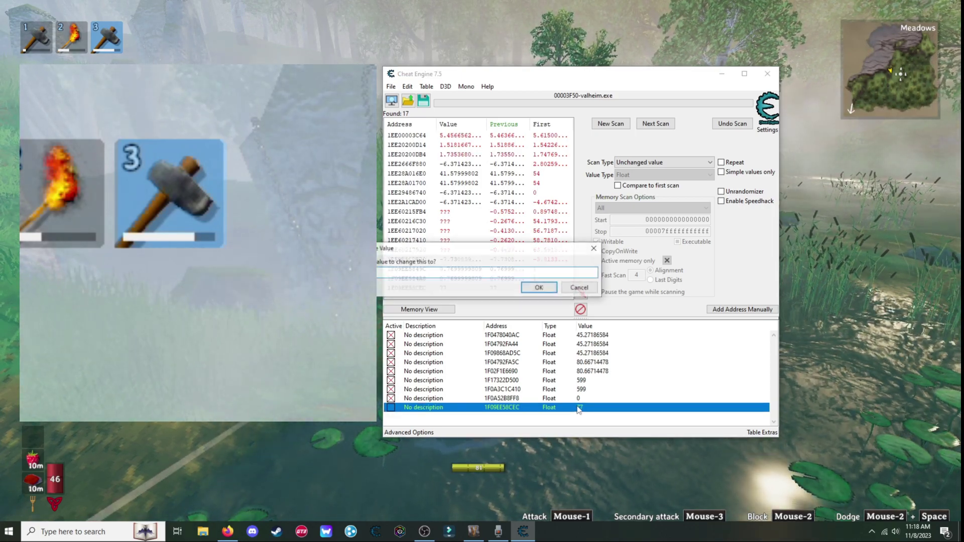
type("100")
key("Return")
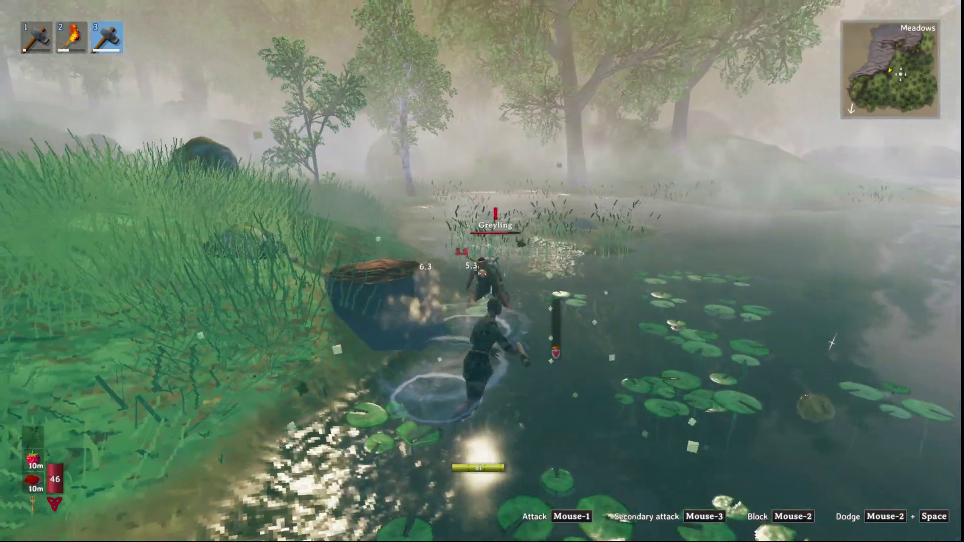
Attack the Greyling in the water beside the stump with the stone axe in Valheim
key("w")
left_click(482, 271)
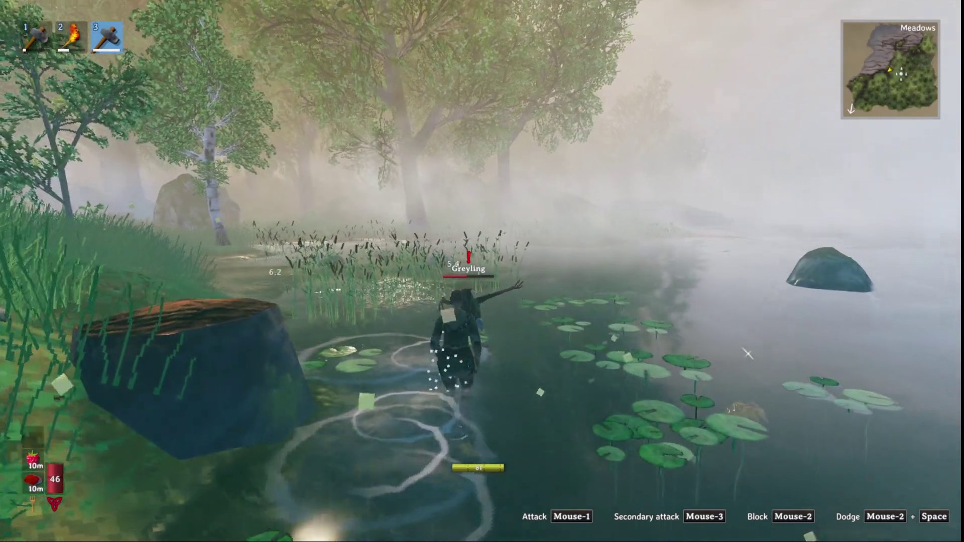
left_click(478, 270)
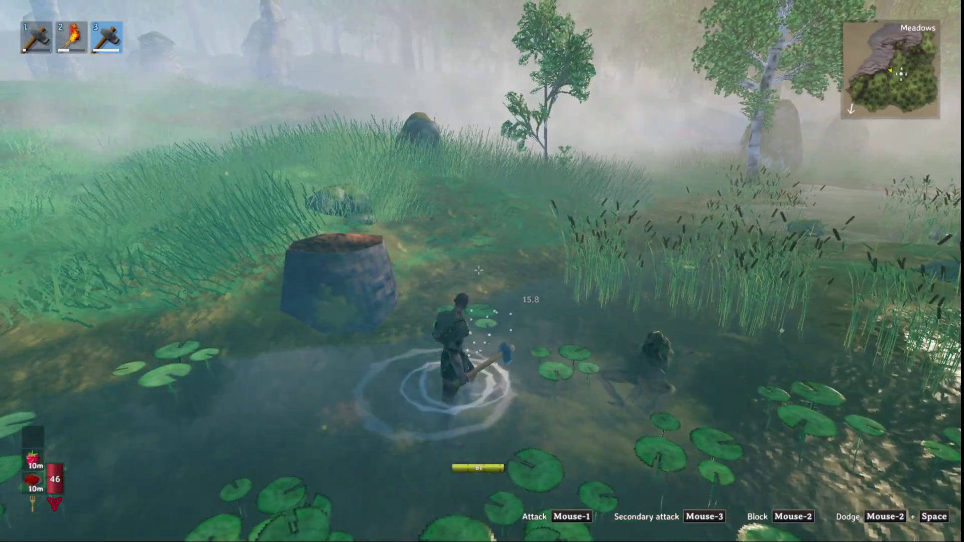
Switch to Cheat Engine, restore address 1F09EE58CEC to 100, and return to Valheim
key("super")
left_click(522, 531)
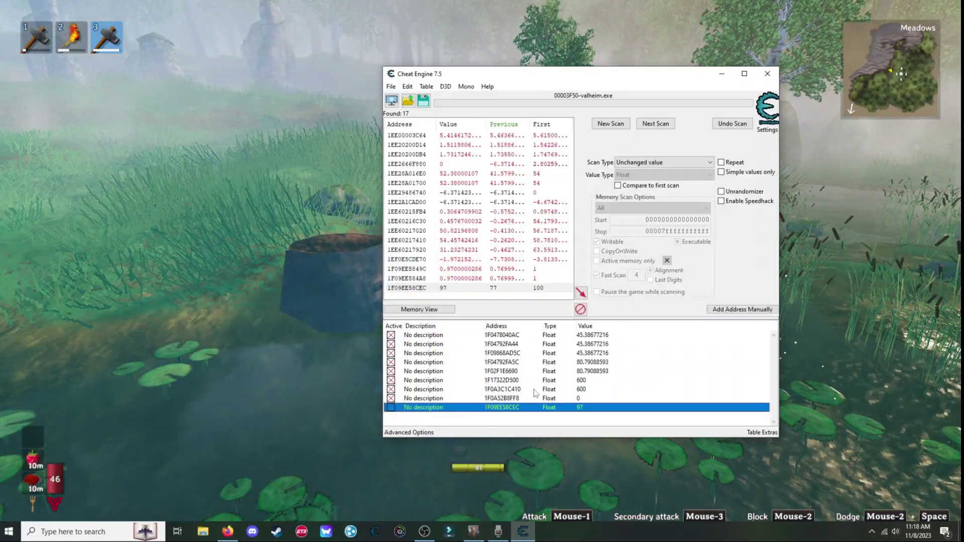
double_click(580, 408)
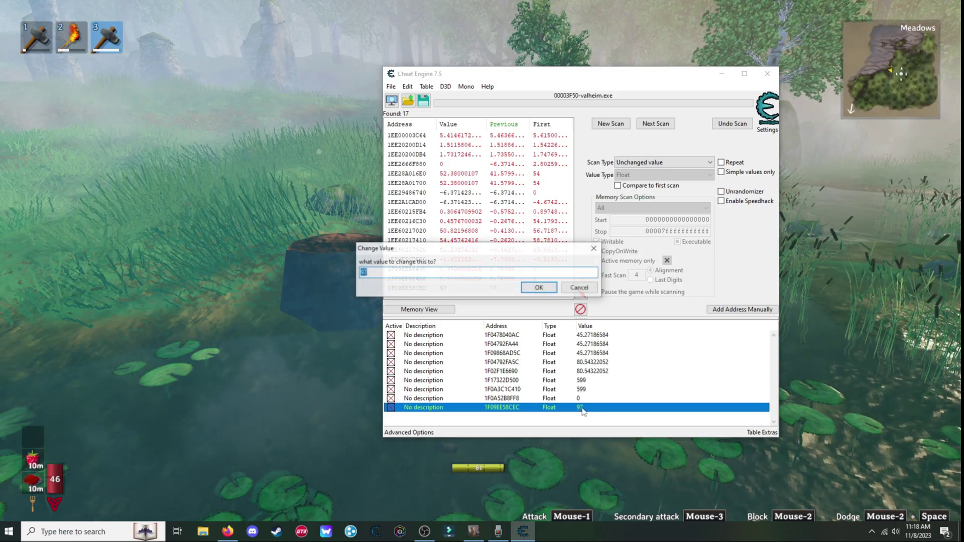
key("Return")
key("alt+Tab")
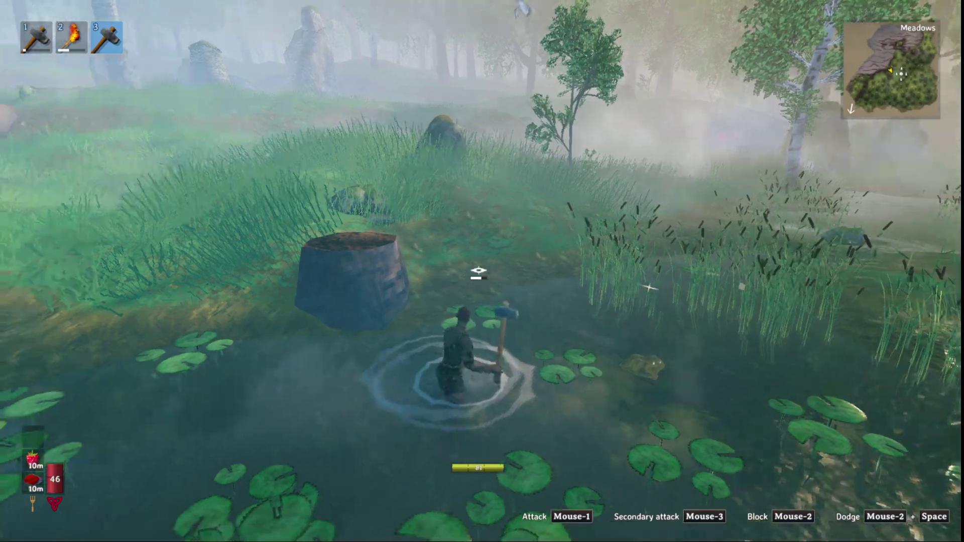
Switch to Cheat Engine and change the description of address 1F0A52B8FF8 to Weight
key("super")
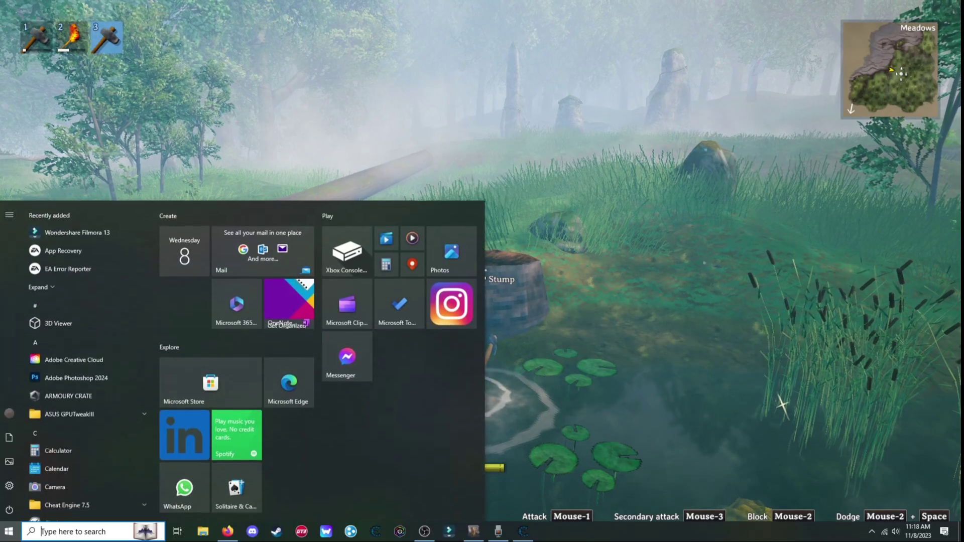
left_click(527, 534)
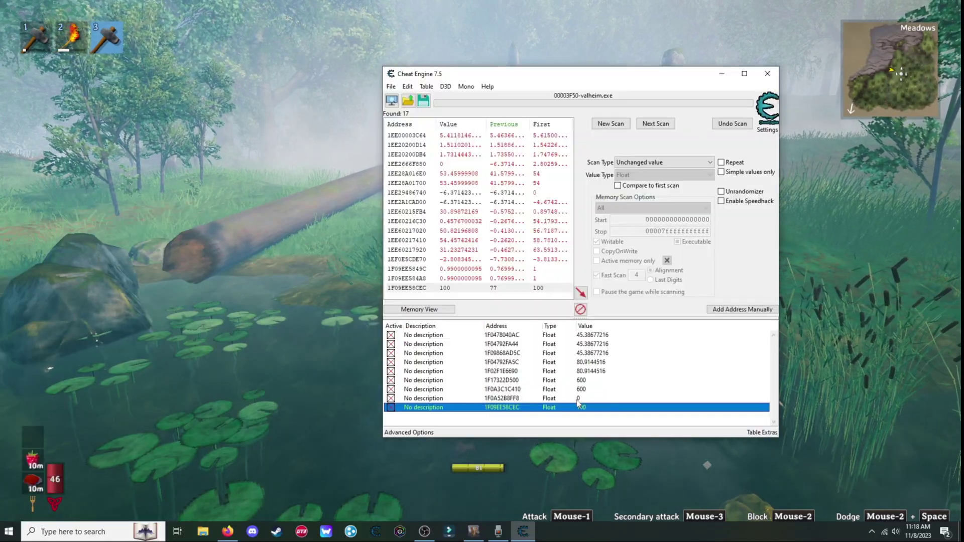
double_click(424, 398)
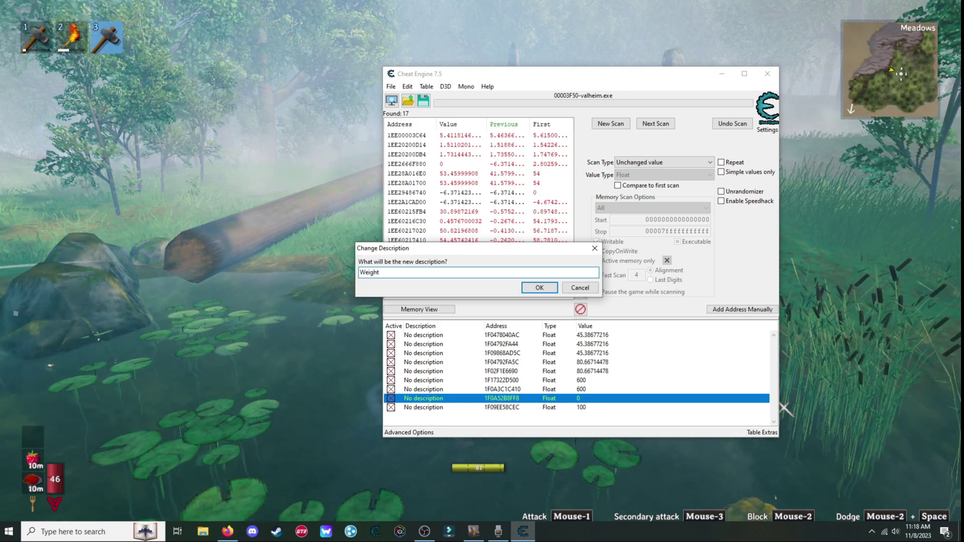
key("Return")
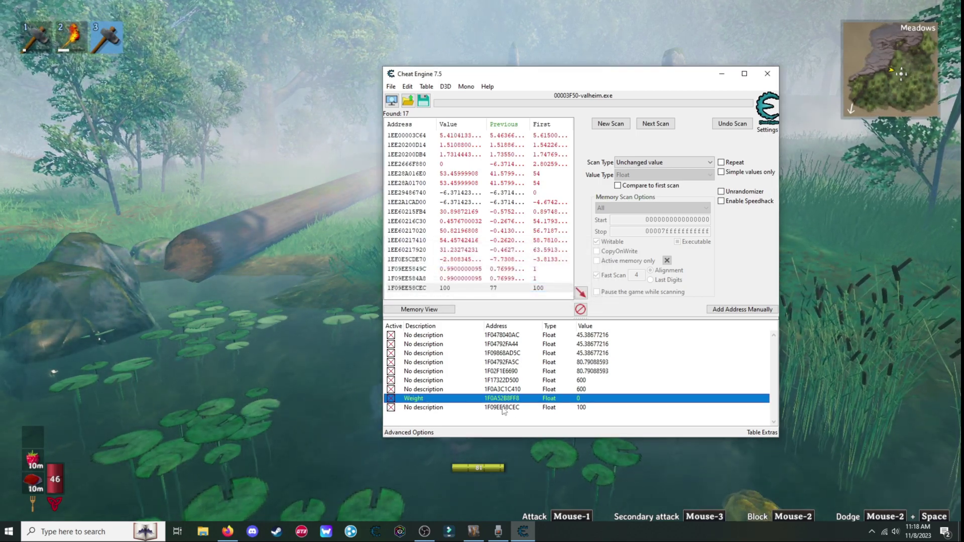
Change the description of address 1F09EE58CEC to Stone Axe
double_click(503, 408)
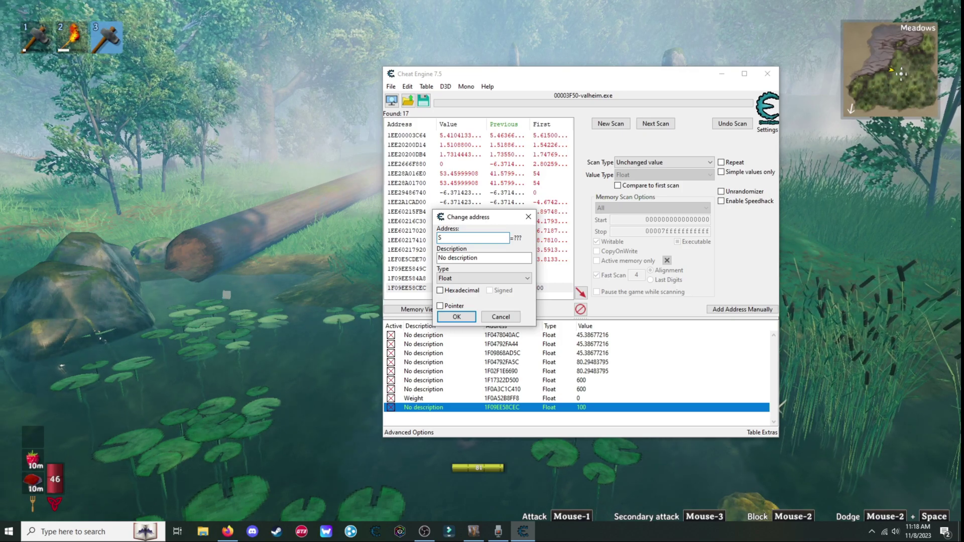
key("Escape")
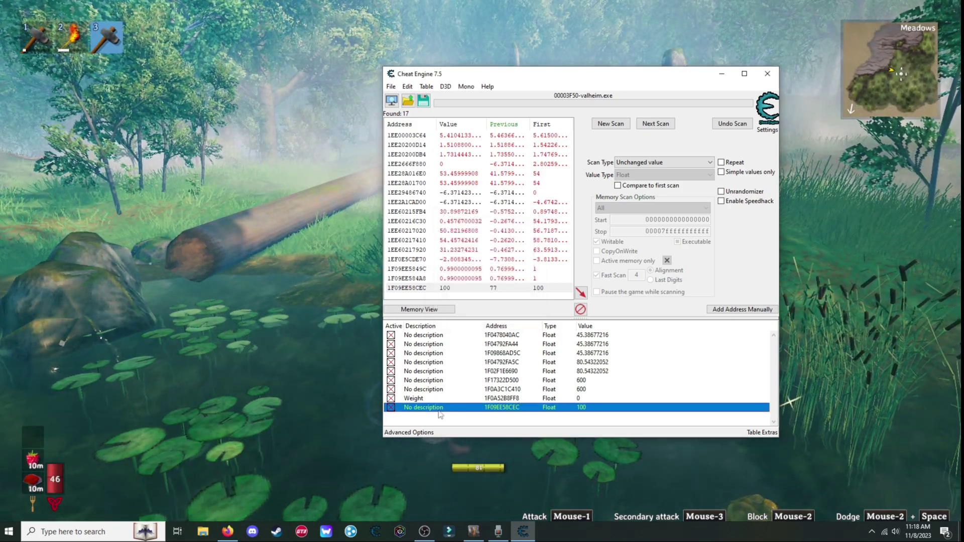
double_click(429, 409)
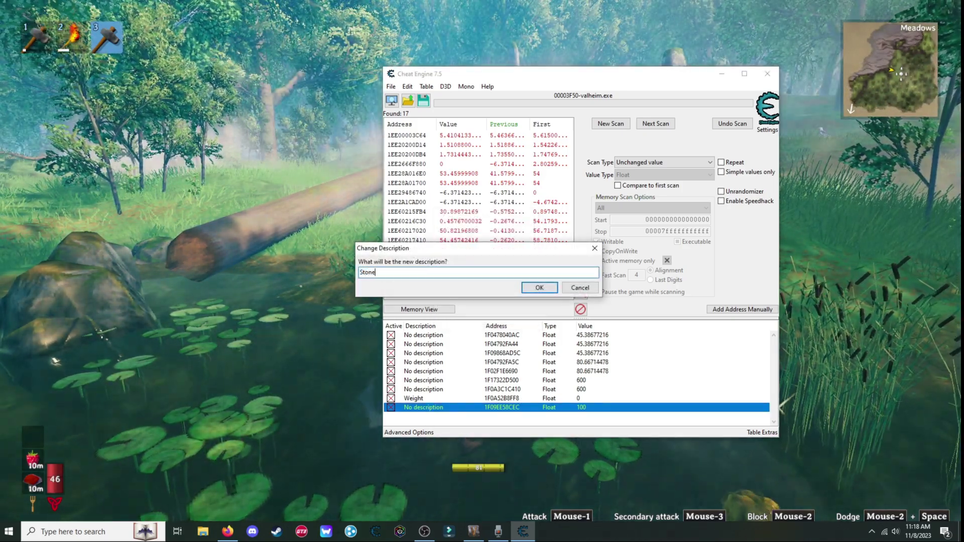
key("Return")
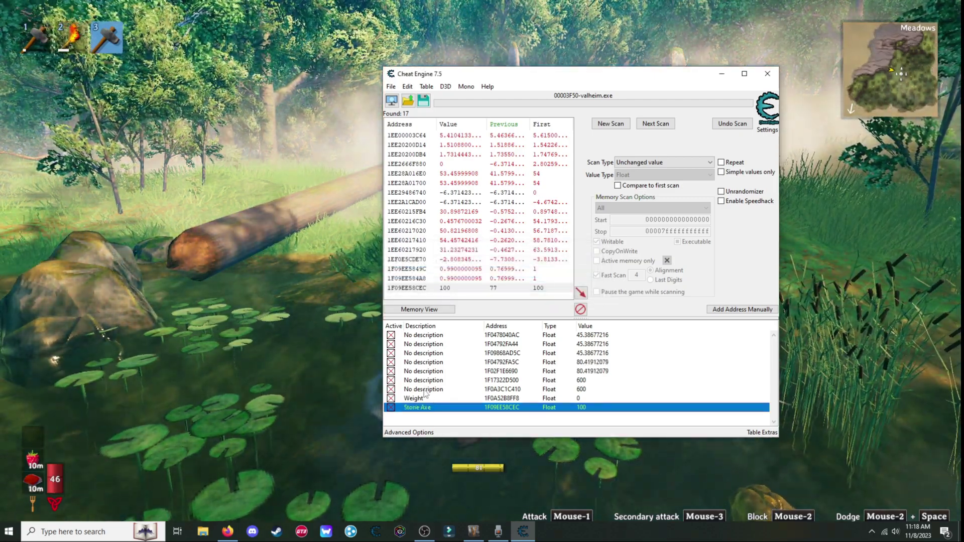
Change the description of address 1F0A3C1C410 to Food 2 and that of address 1F17322D500 to Food 1
left_click(426, 389)
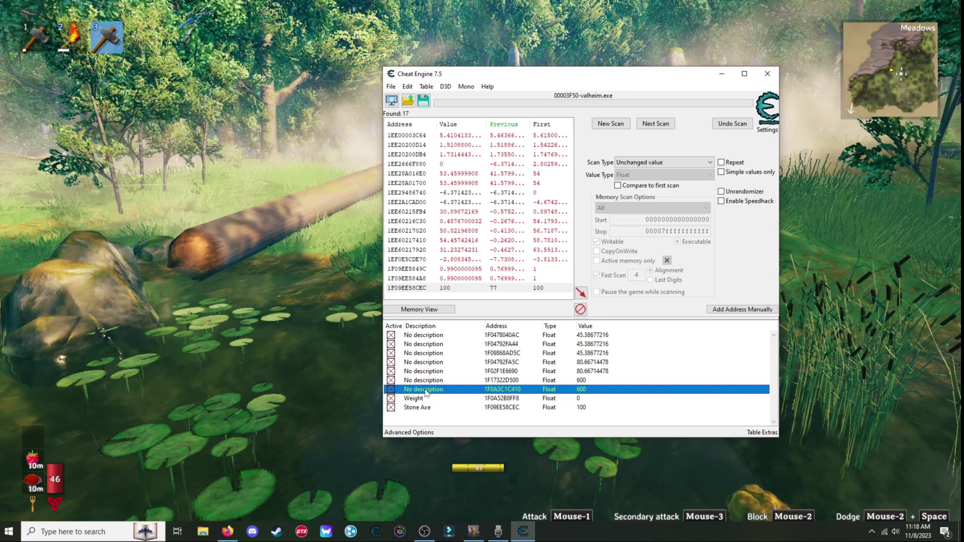
double_click(426, 390)
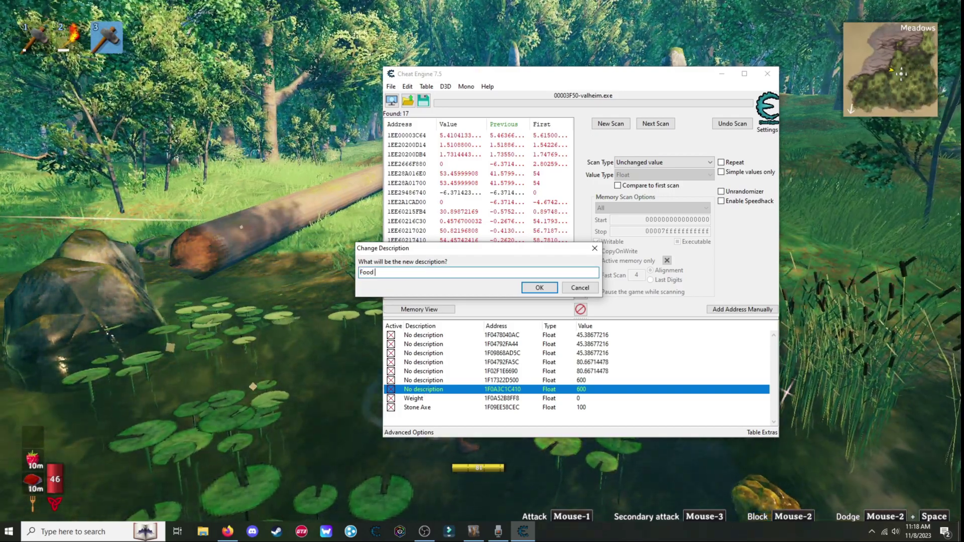
key("Return")
double_click(420, 381)
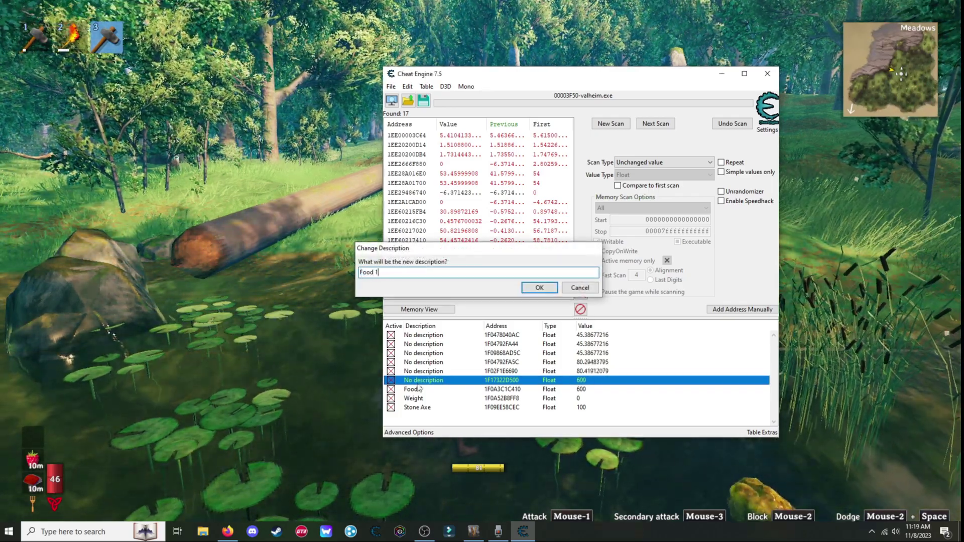
key("Return")
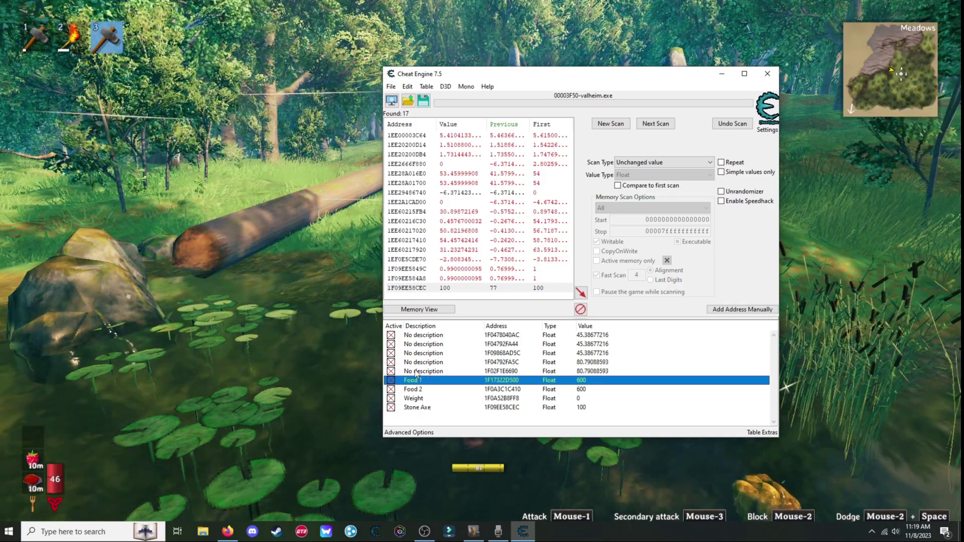
Change the descriptions of addresses 1F04792FA5C and 1F02F1E6690 together to Stamina
left_click(416, 371)
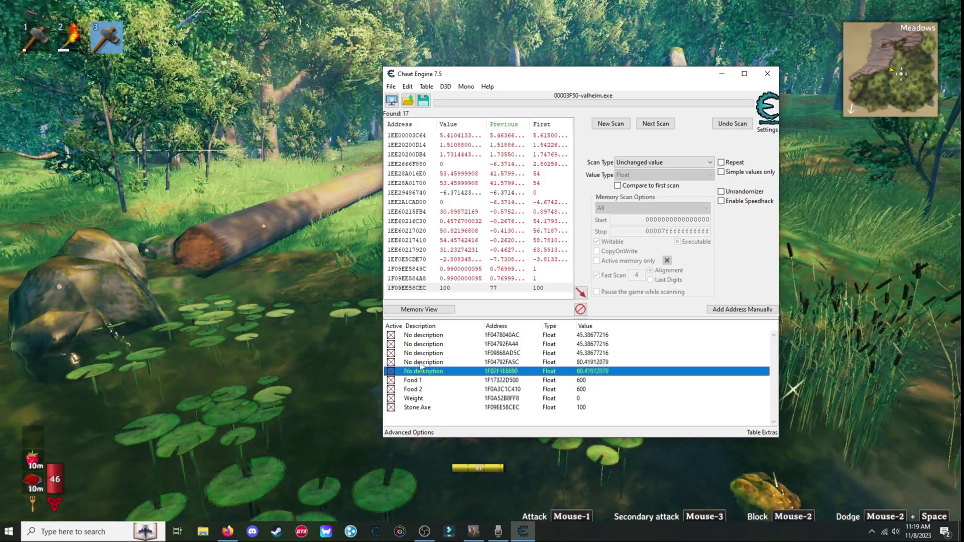
double_click(423, 363)
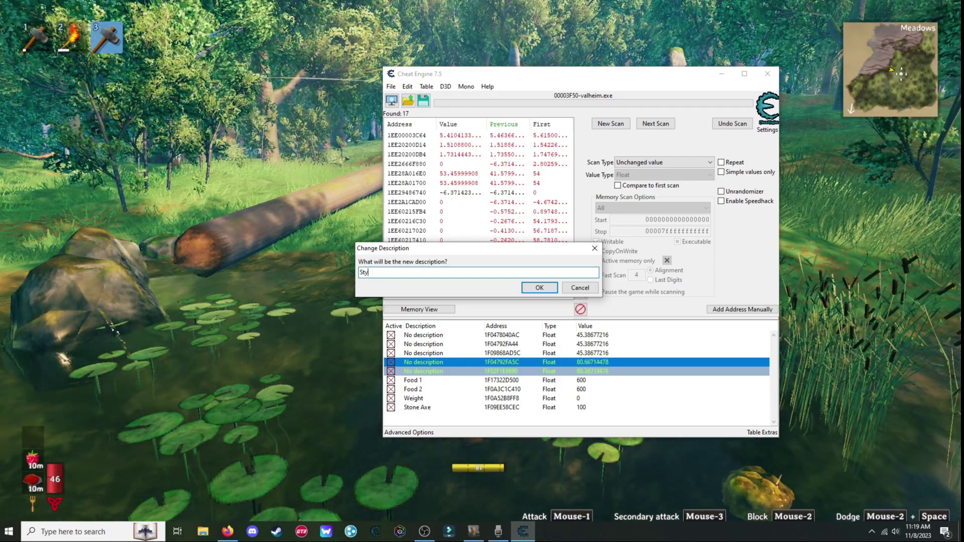
type("Stamina")
key("Return")
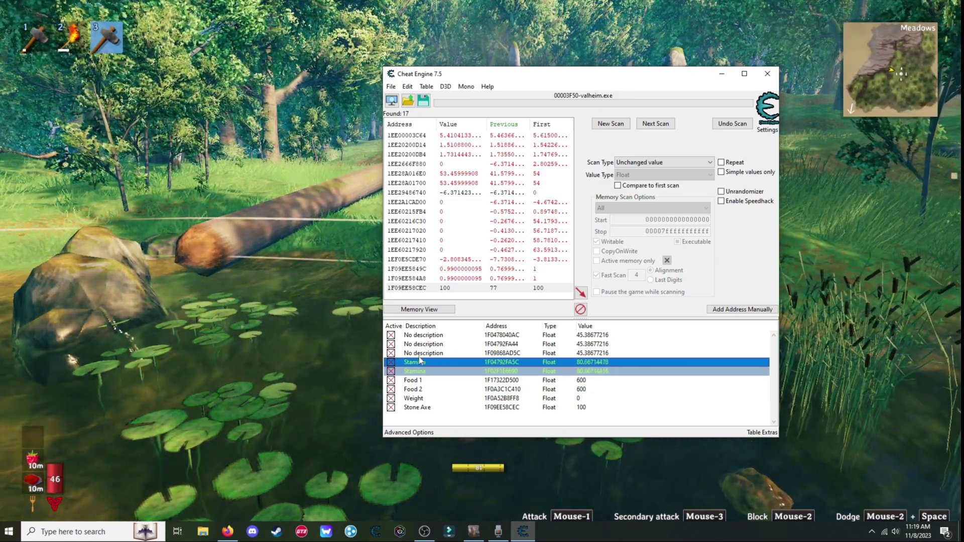
Change the descriptions of the first three addresses, from 1F0478040AC through 1F09868AD5C, together to Health
left_click(423, 354)
left_click(426, 336, "shift")
double_click(426, 337)
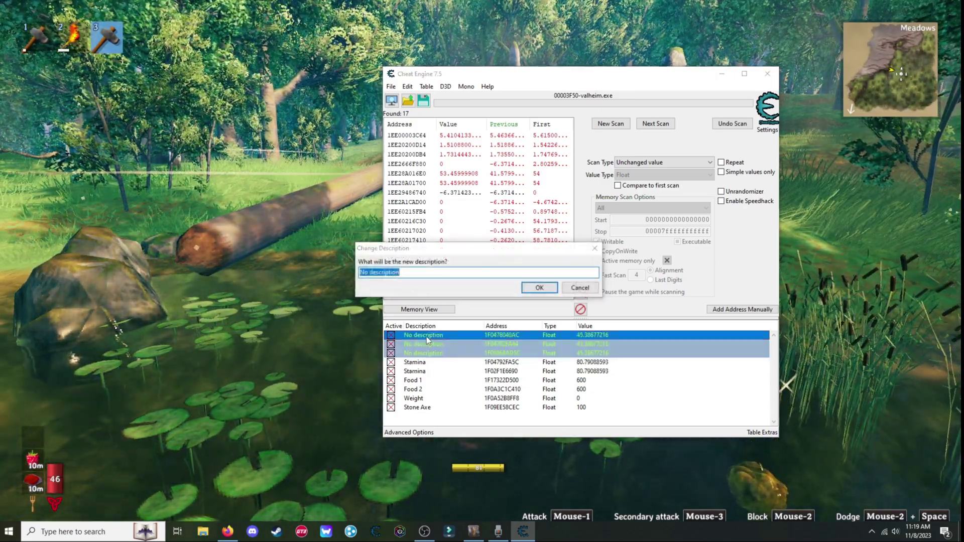
type("Health")
key("Return")
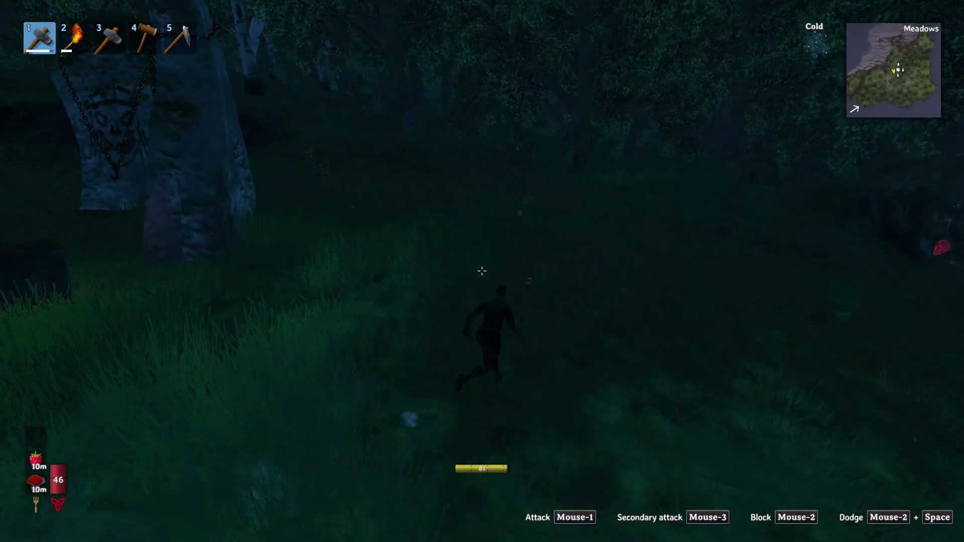
Switch to Valheim and make the character jump and run around the dark meadow near the chained standing stone
key("space")
key("w")
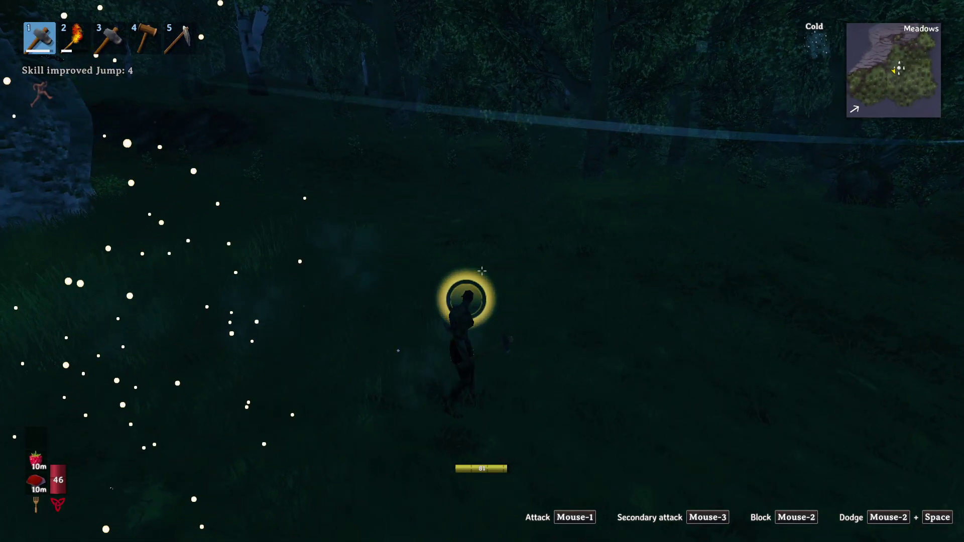
key("d")
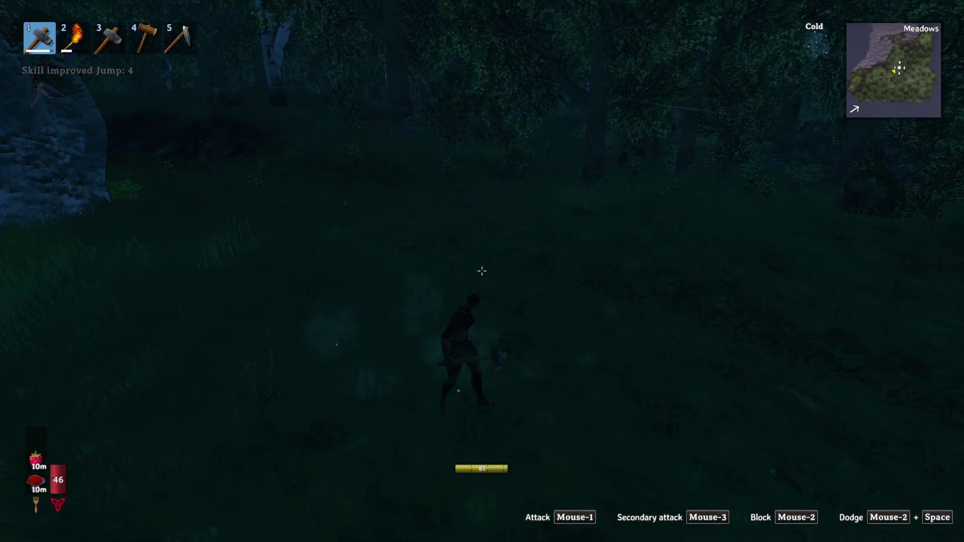
key("w")
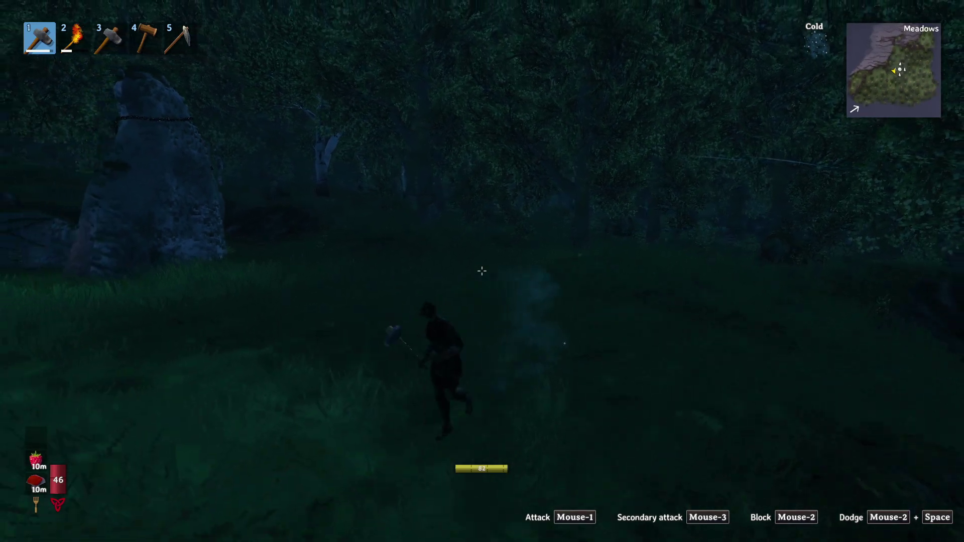
key("w")
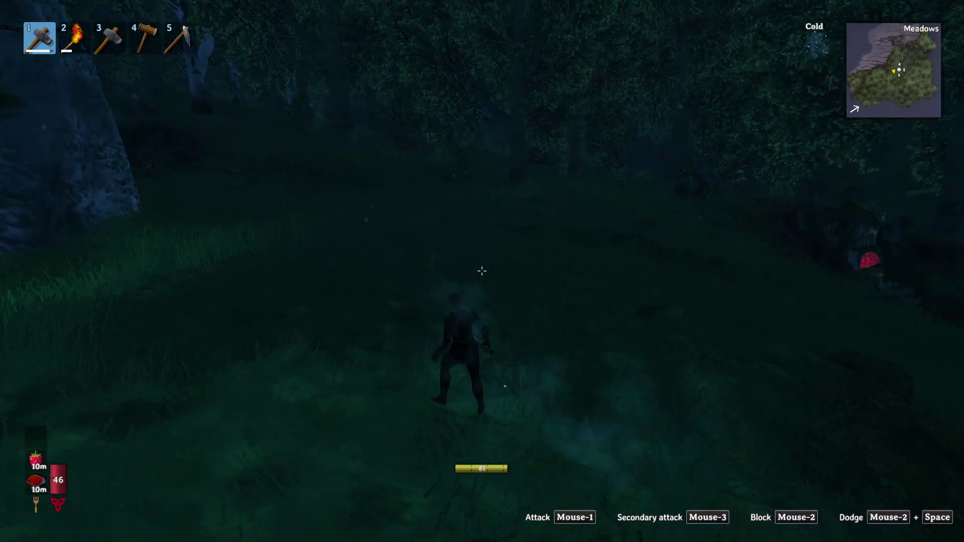
key("w")
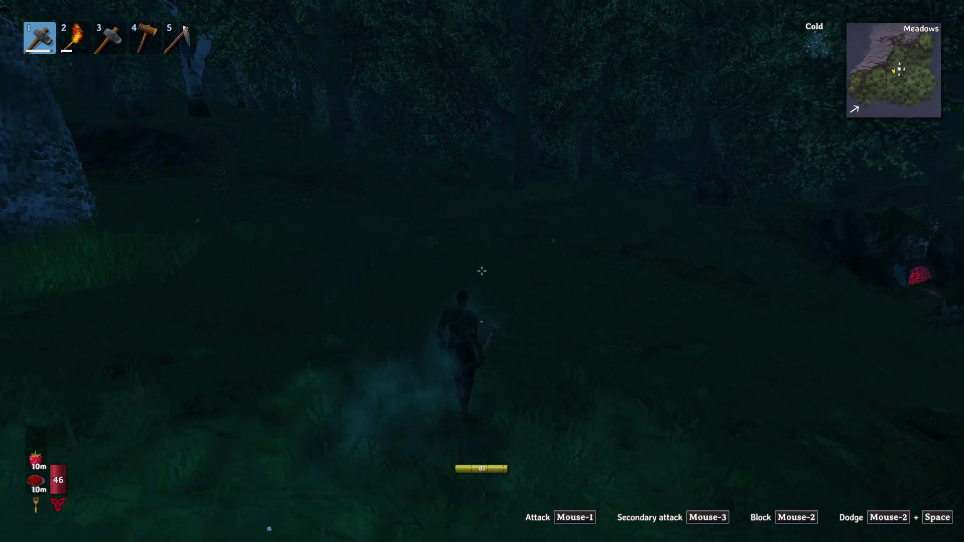